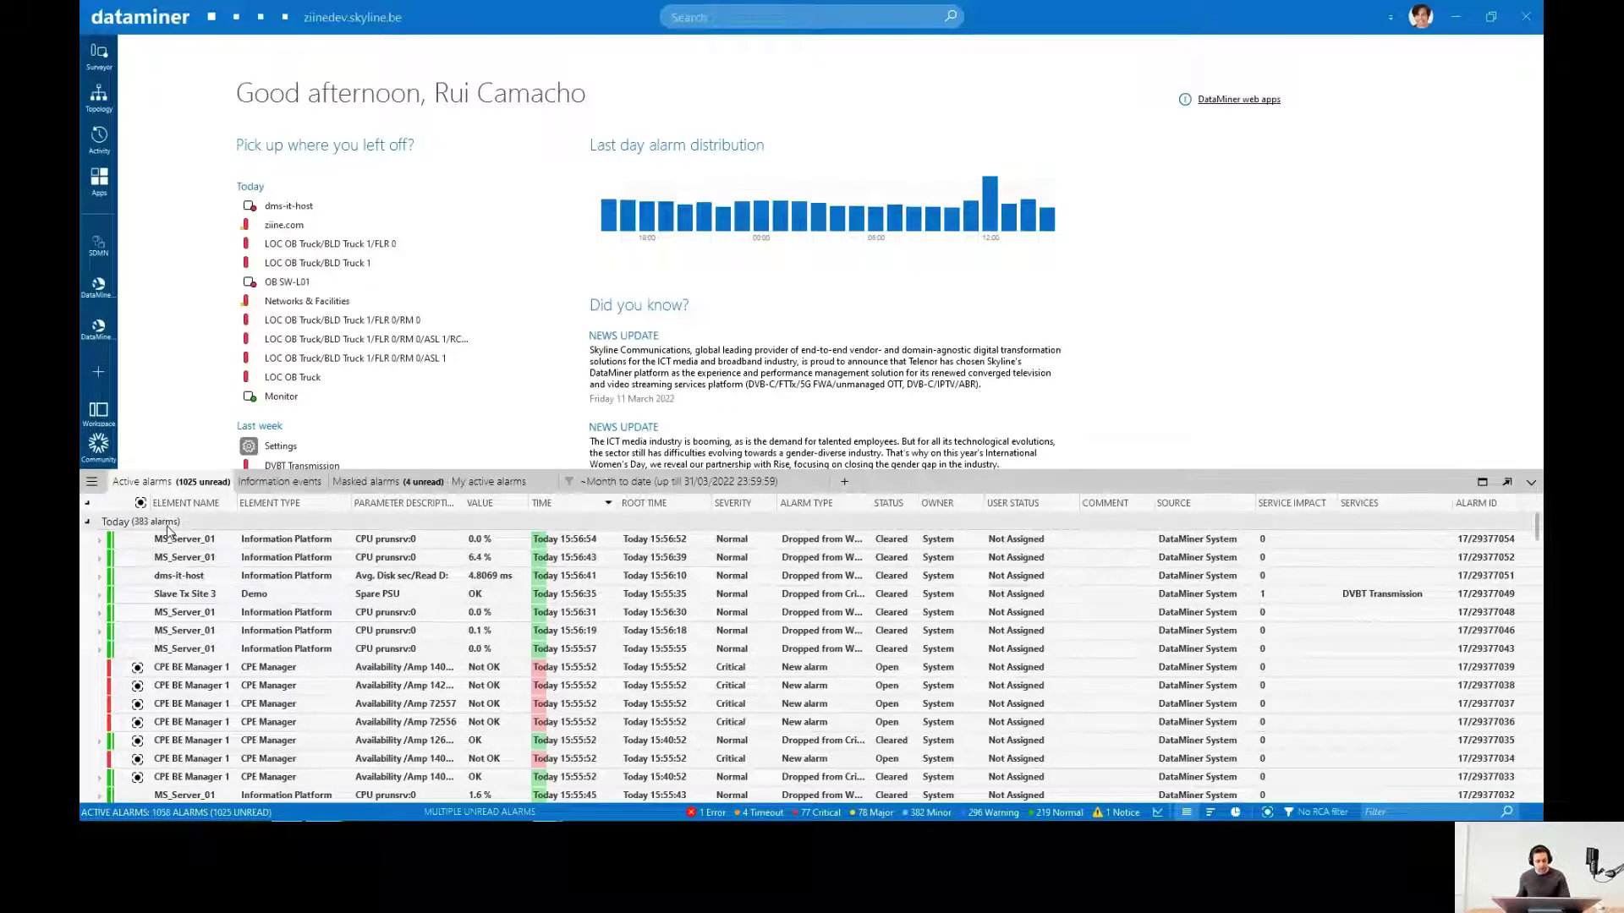
- Widen the Parameter Description column in the active alarms list so its full text fits
scroll(186, 541, "down", 3)
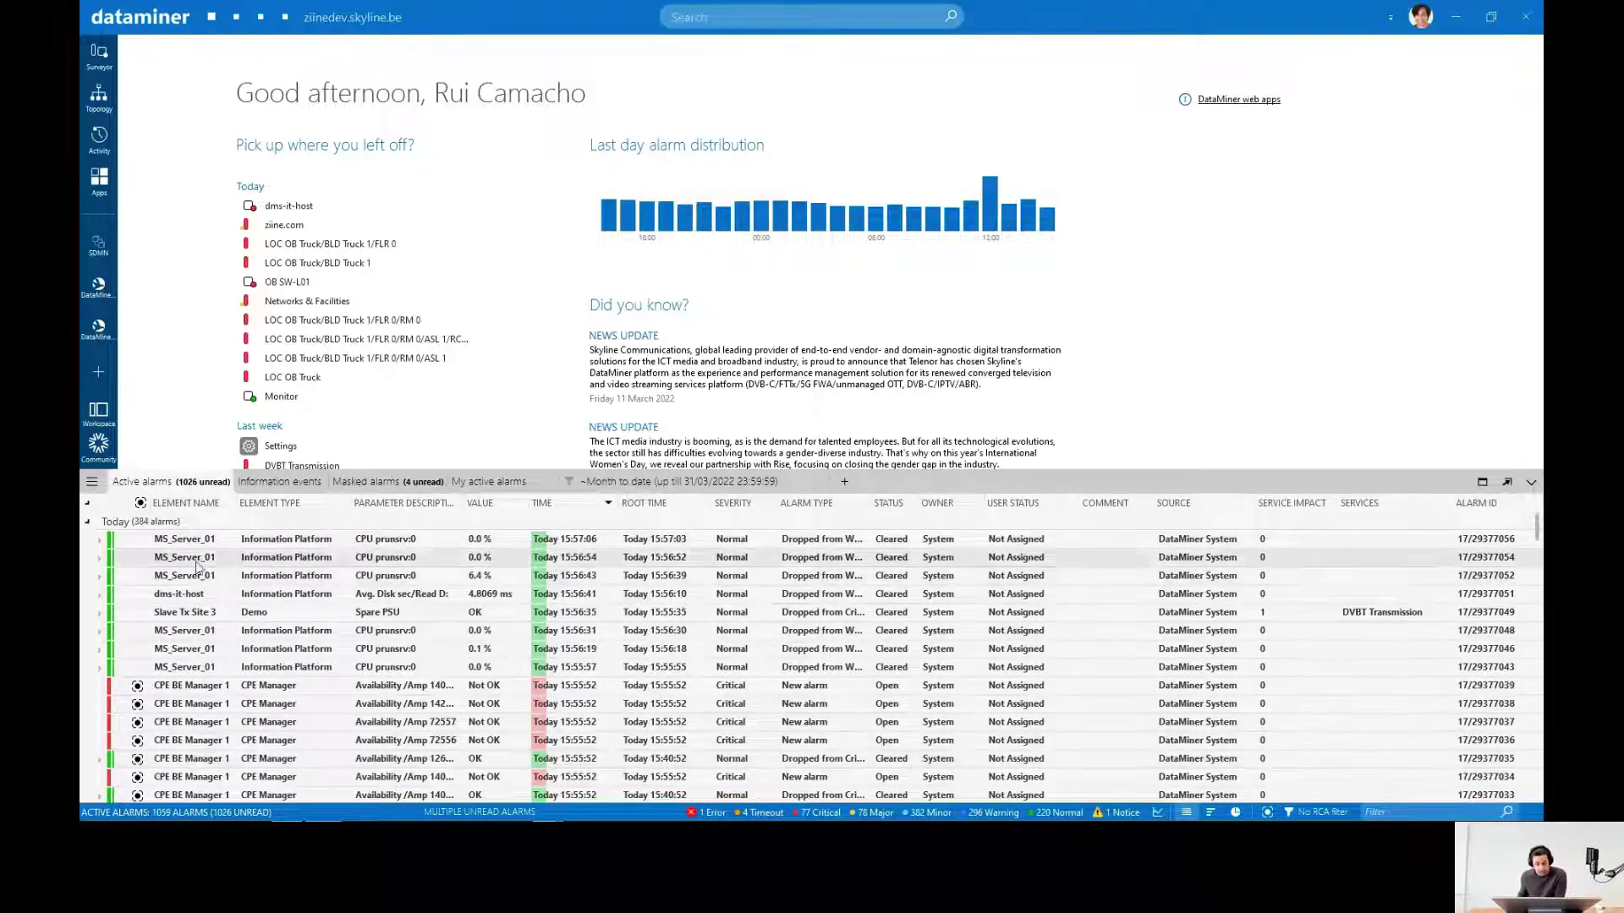
scroll(147, 749, "down", 1)
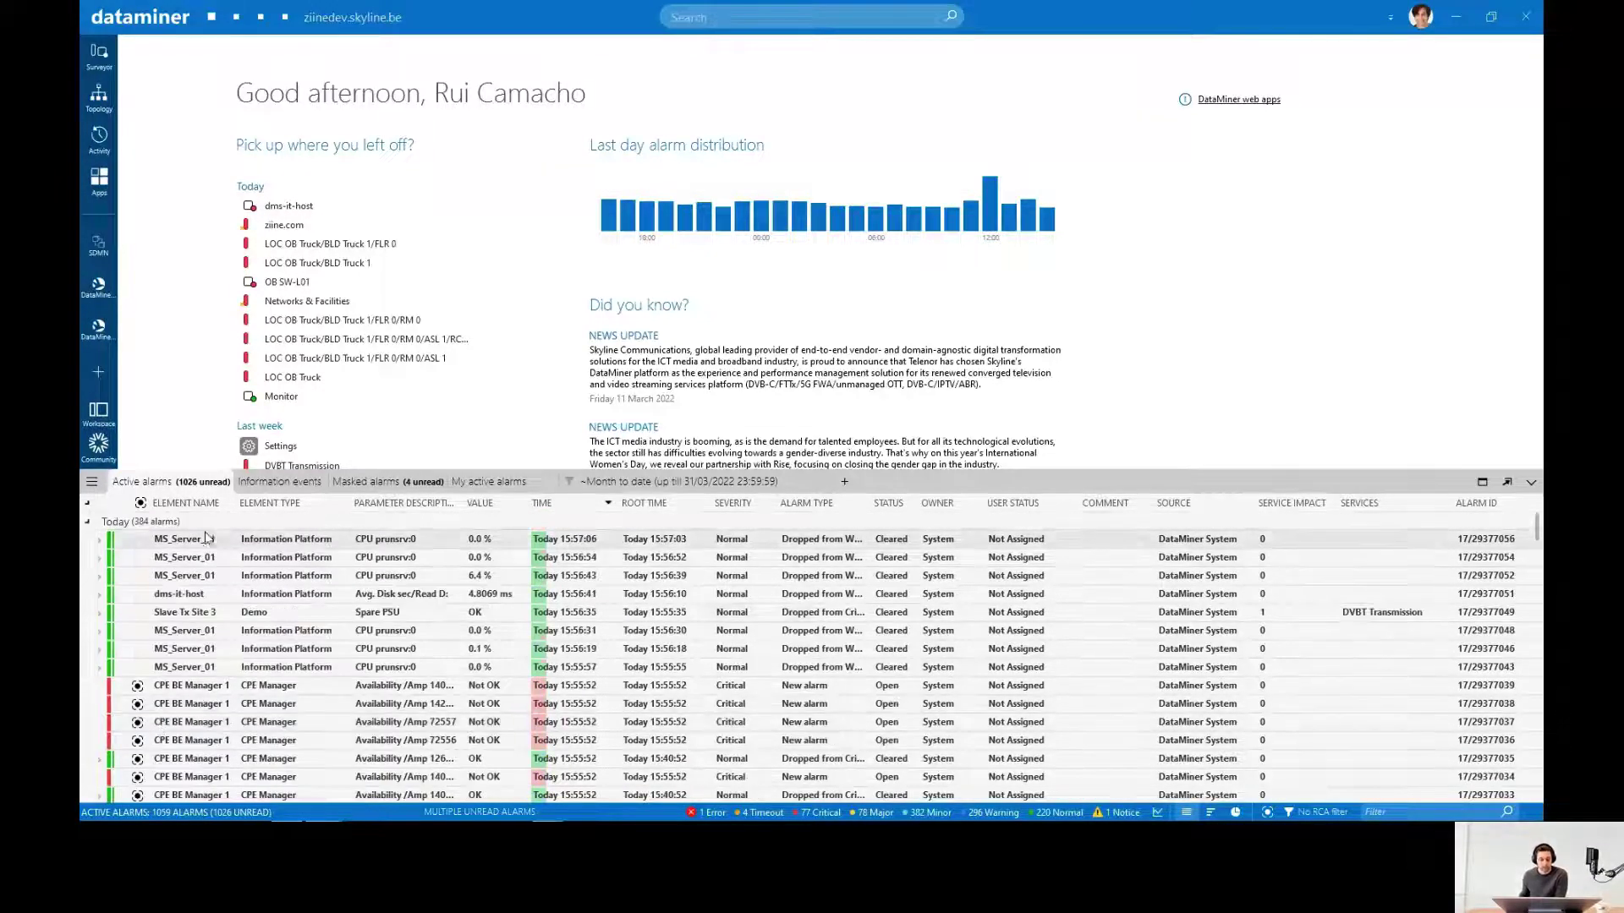
scroll(200, 507, "up", 2)
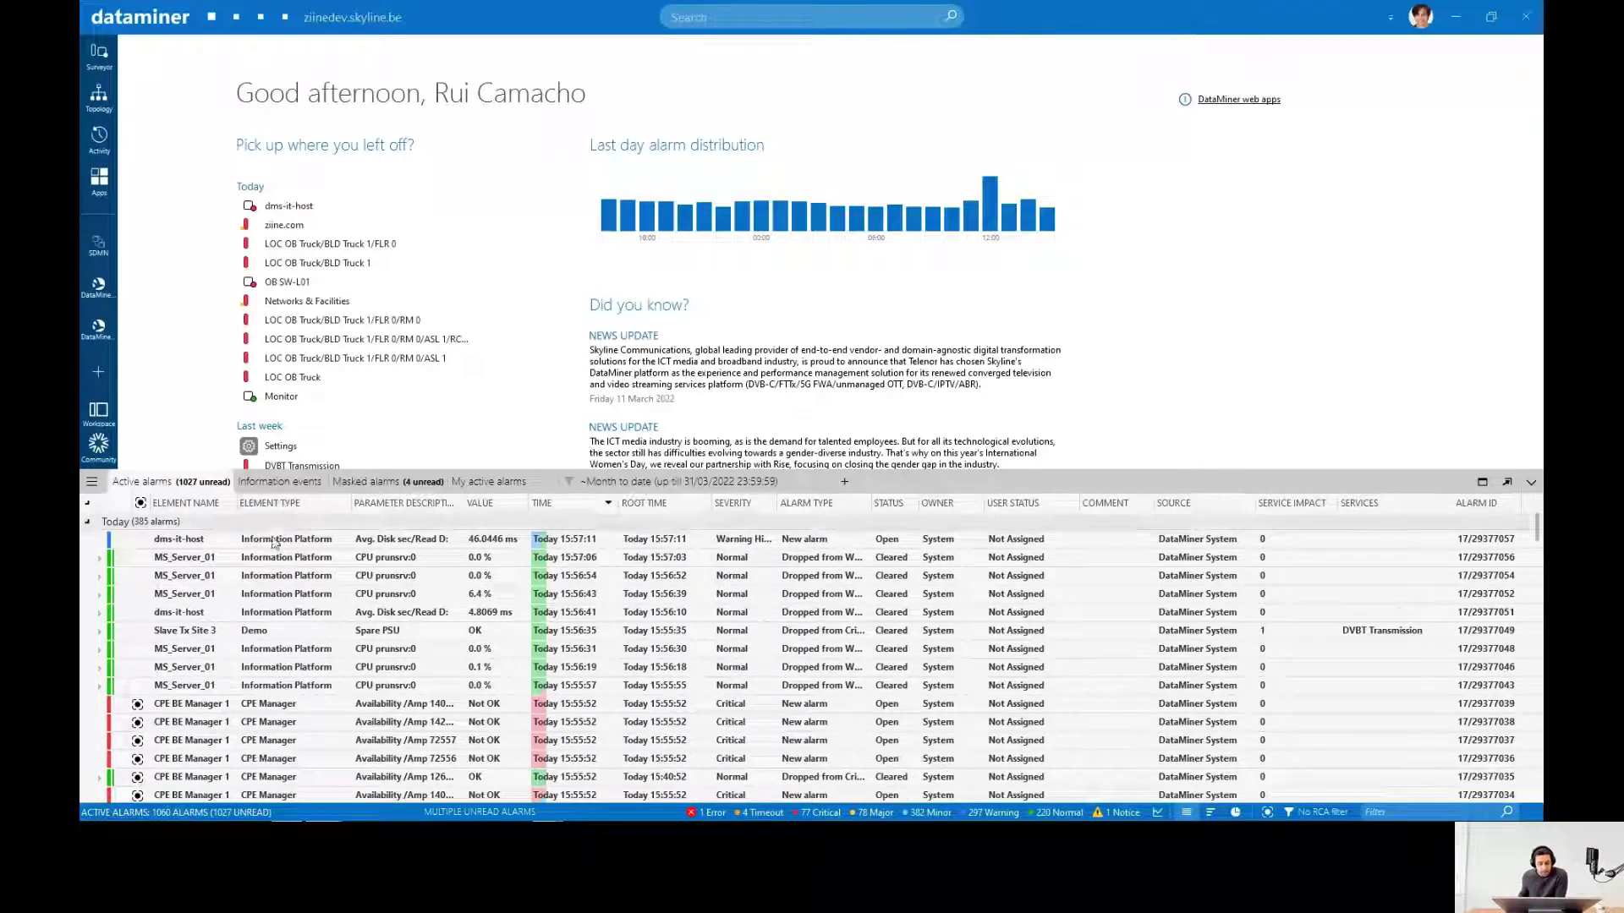
scroll(271, 610, "down", 5)
scroll(271, 610, "down", 5)
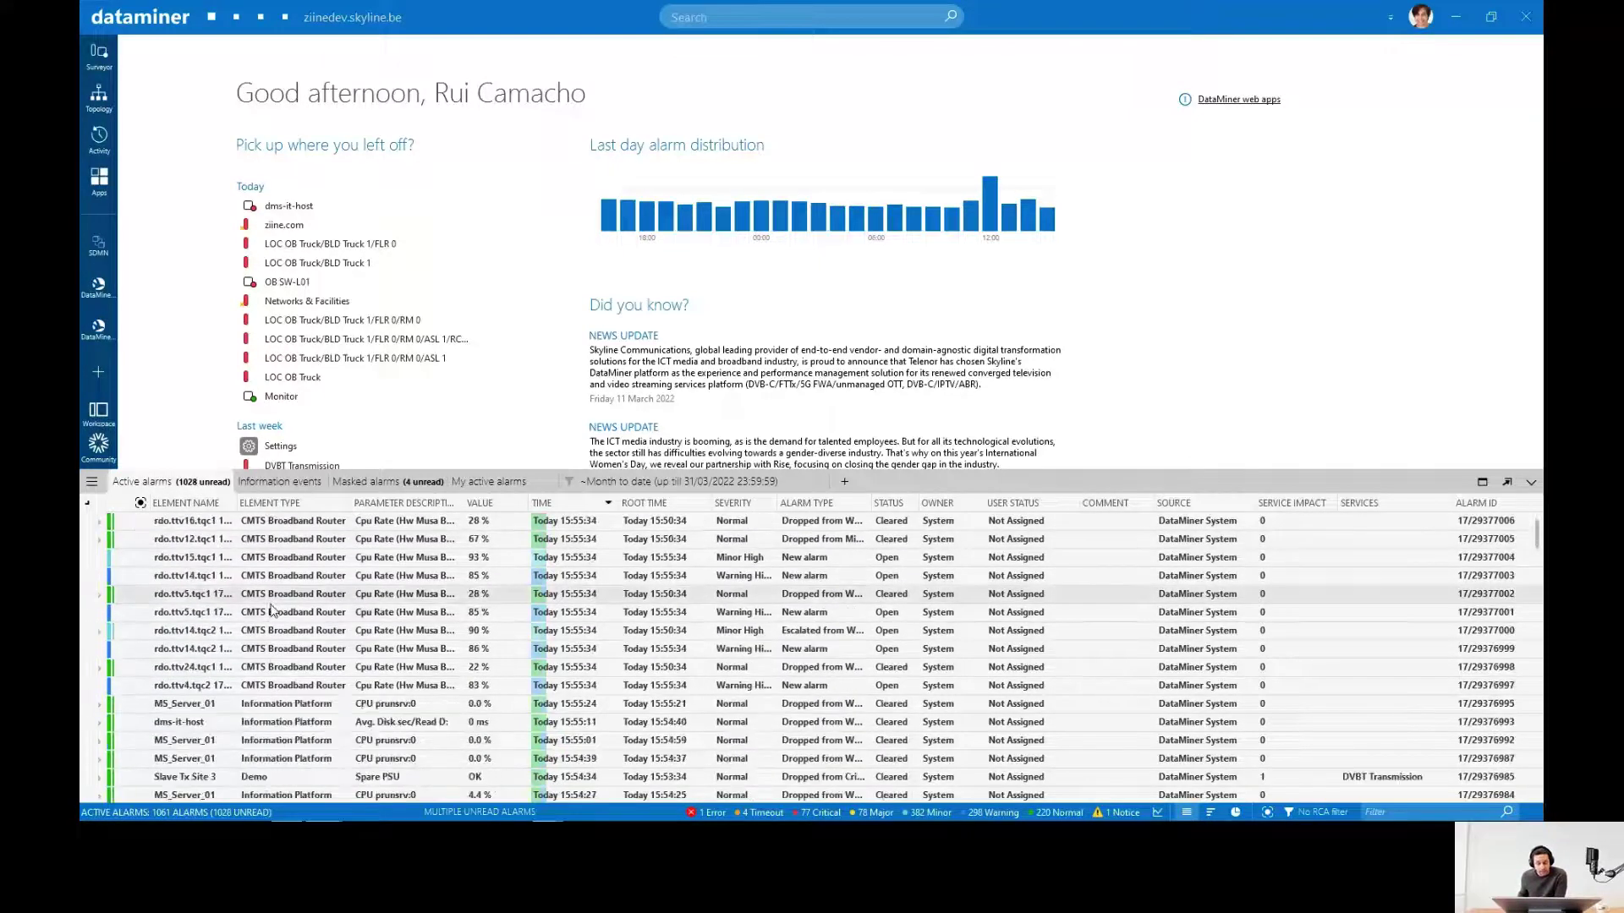
scroll(271, 611, "up", 10)
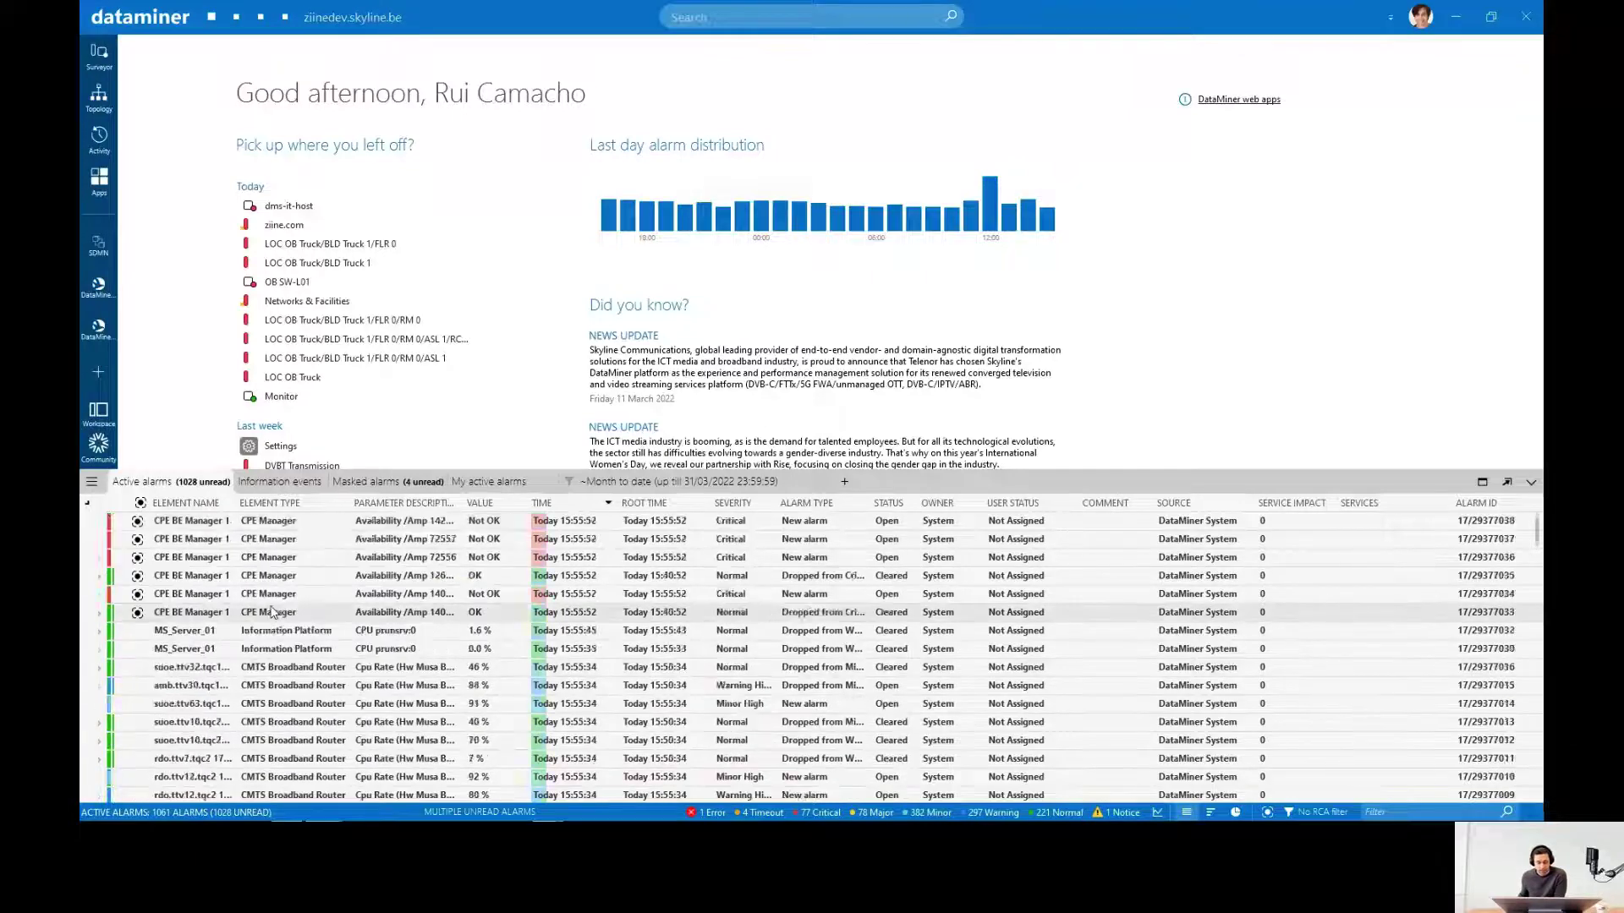
left_click_drag(462, 502, 473, 503)
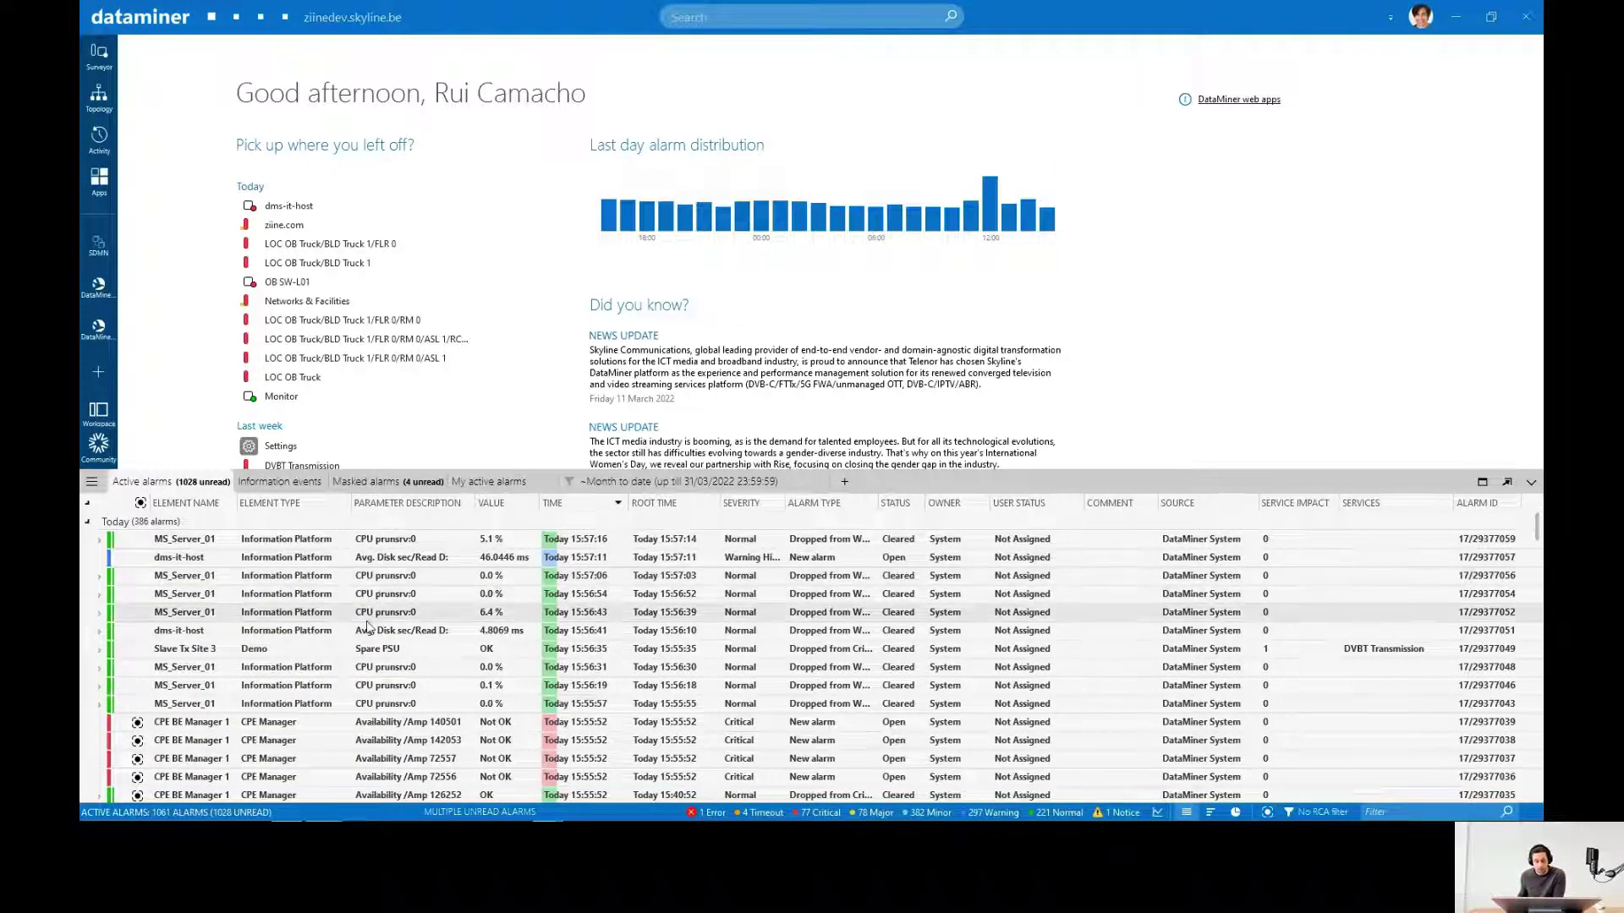
- Examine the parameter descriptions, values and times of today's active alarms
scroll(377, 605, "down", 2)
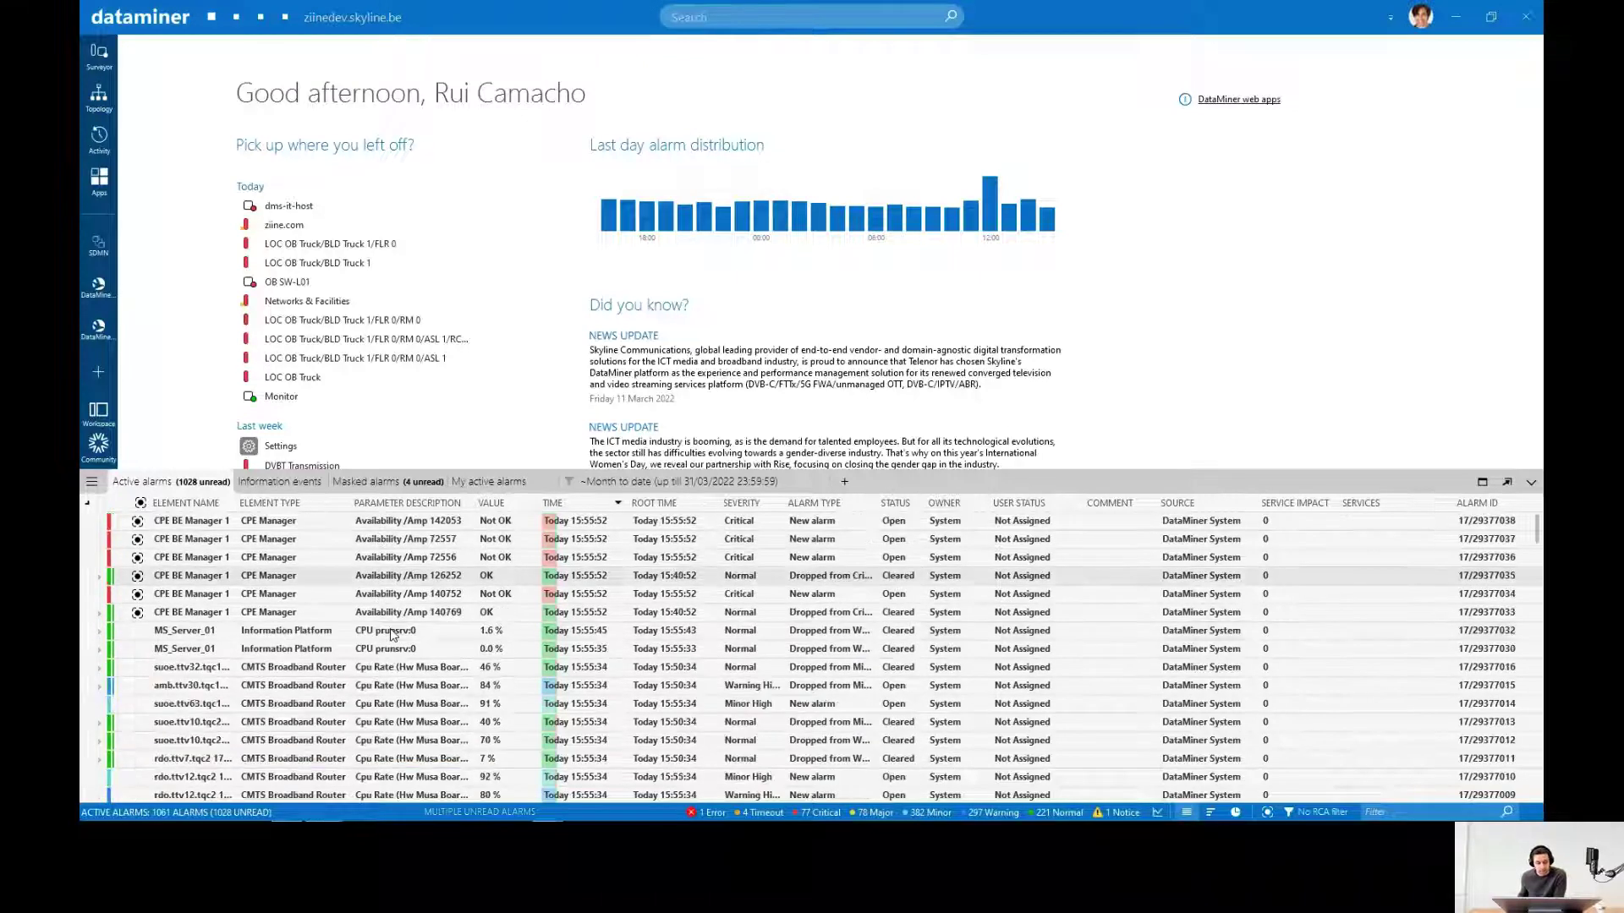
scroll(427, 583, "up", 2)
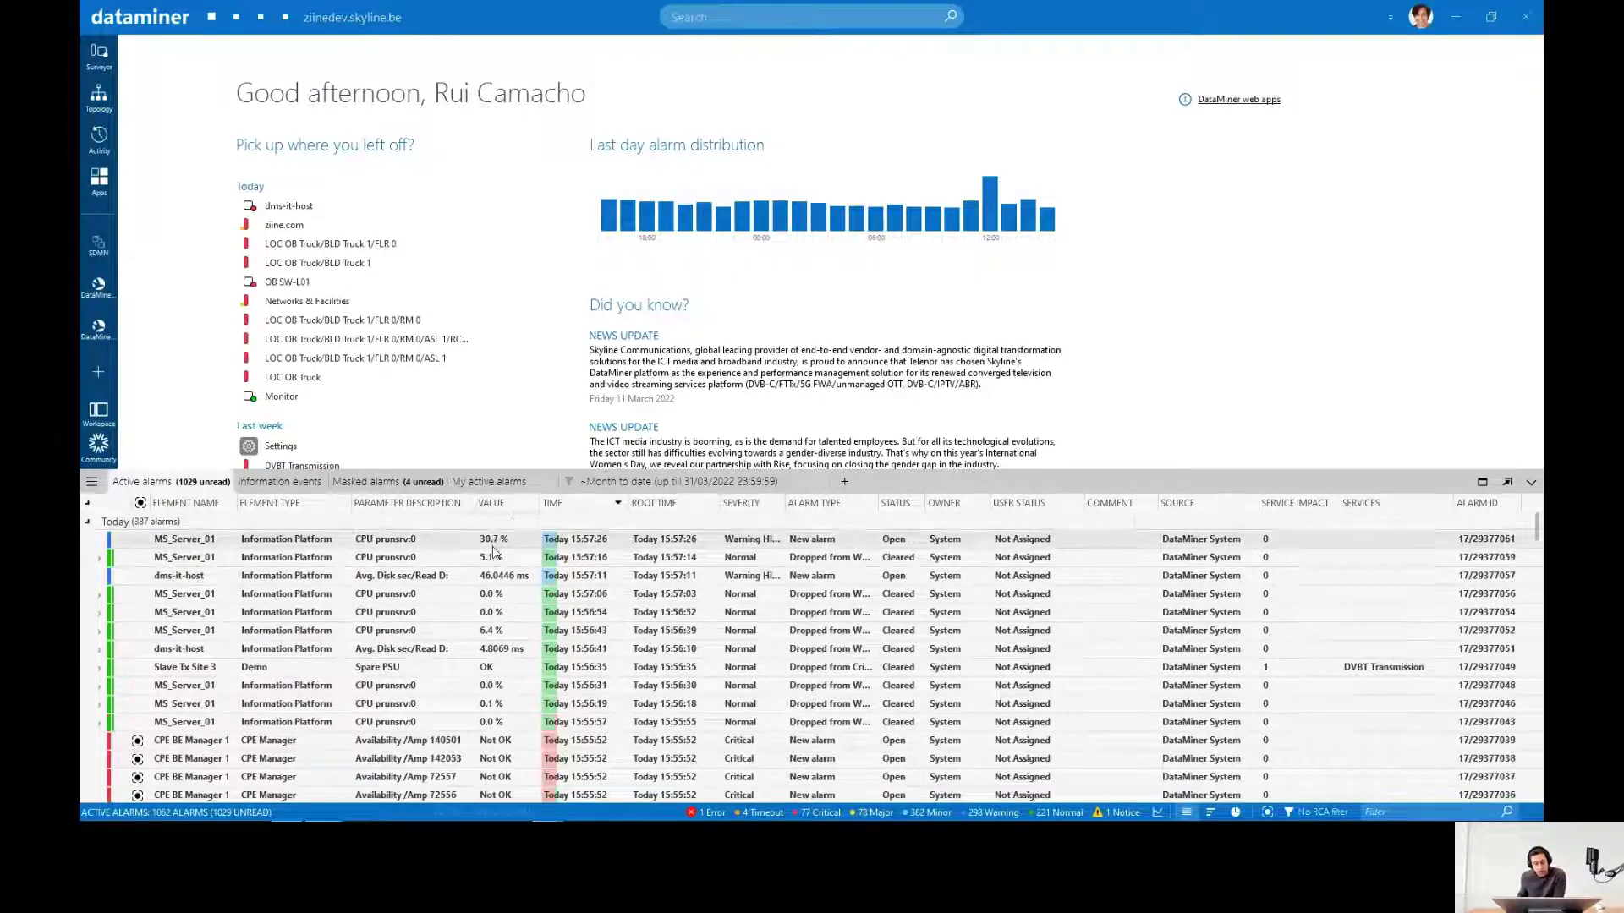
scroll(492, 601, "down", 1)
scroll(492, 602, "down", 5)
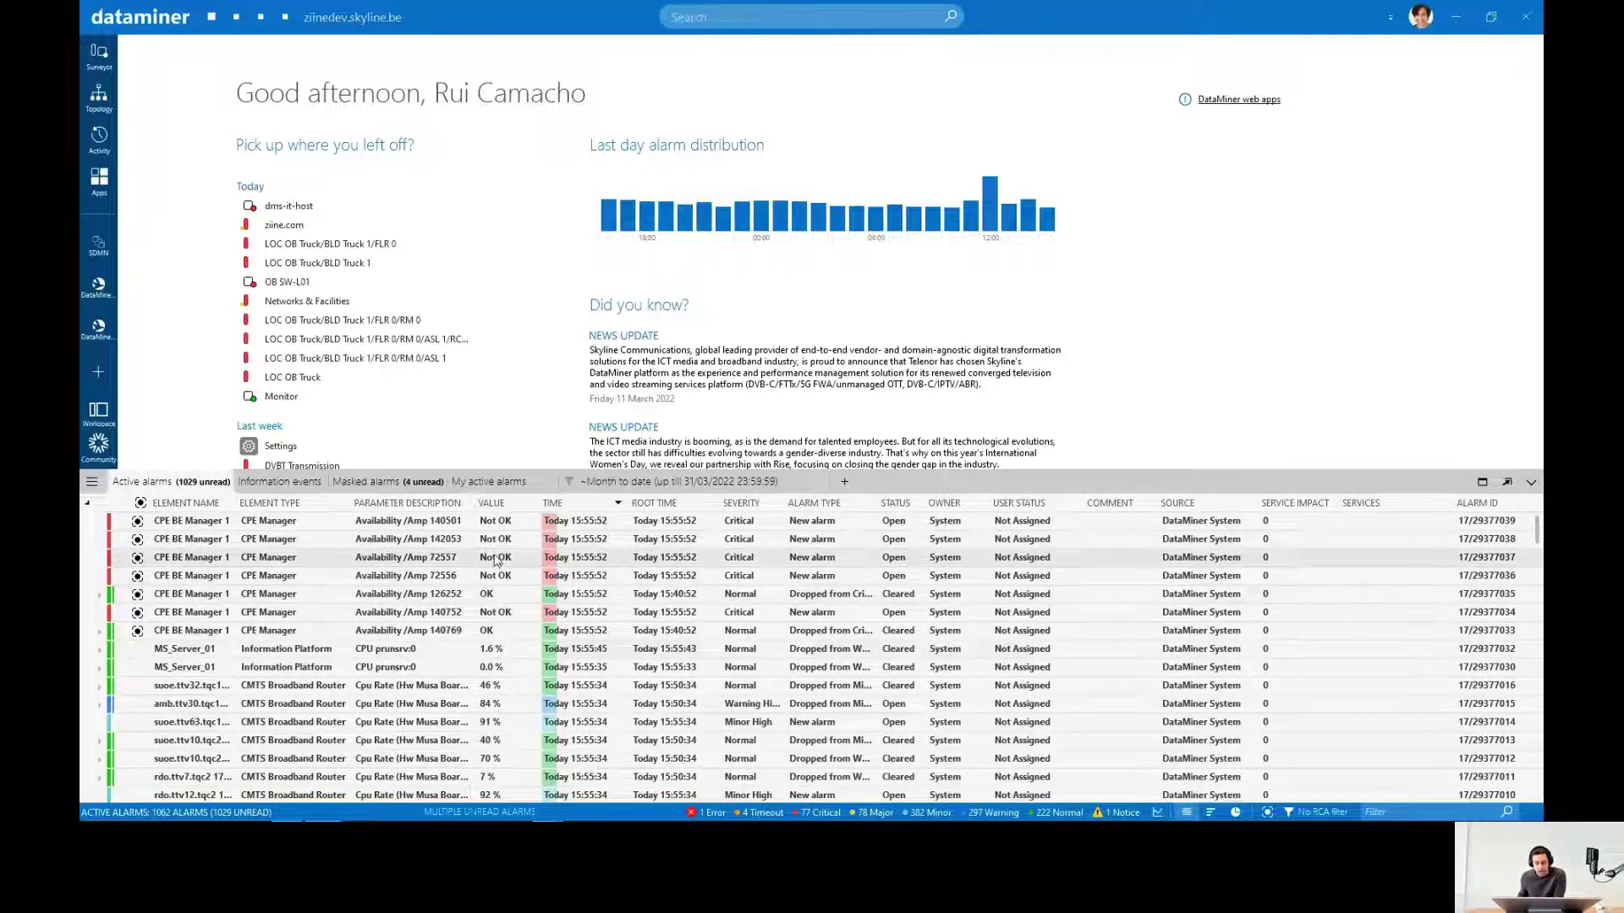
scroll(488, 643, "down", 3)
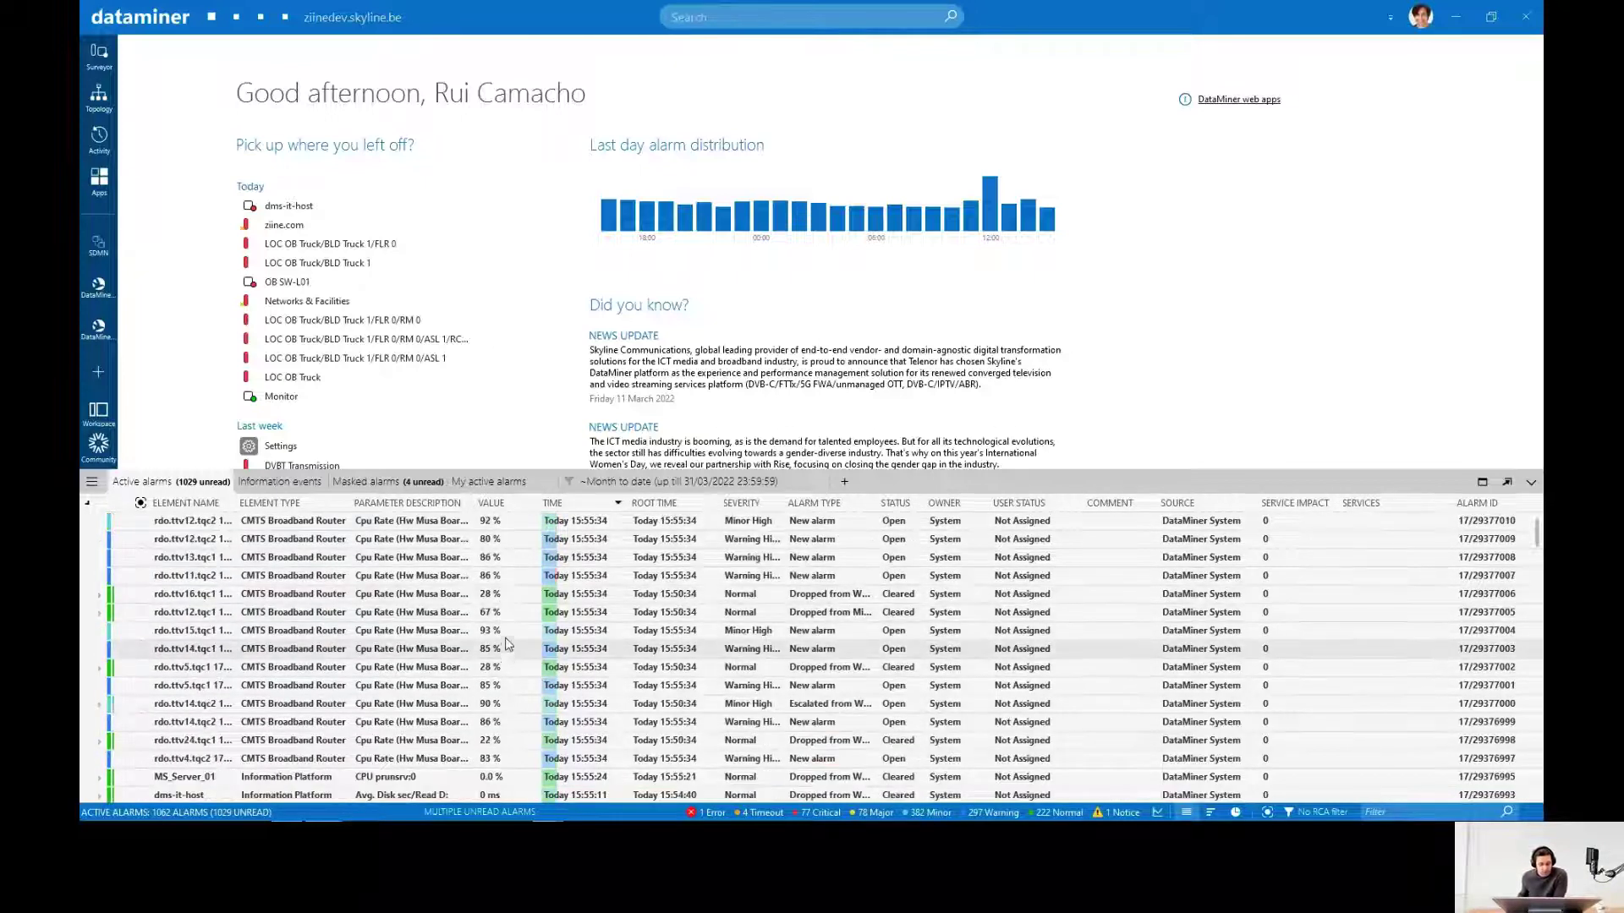
scroll(488, 636, "up", 10)
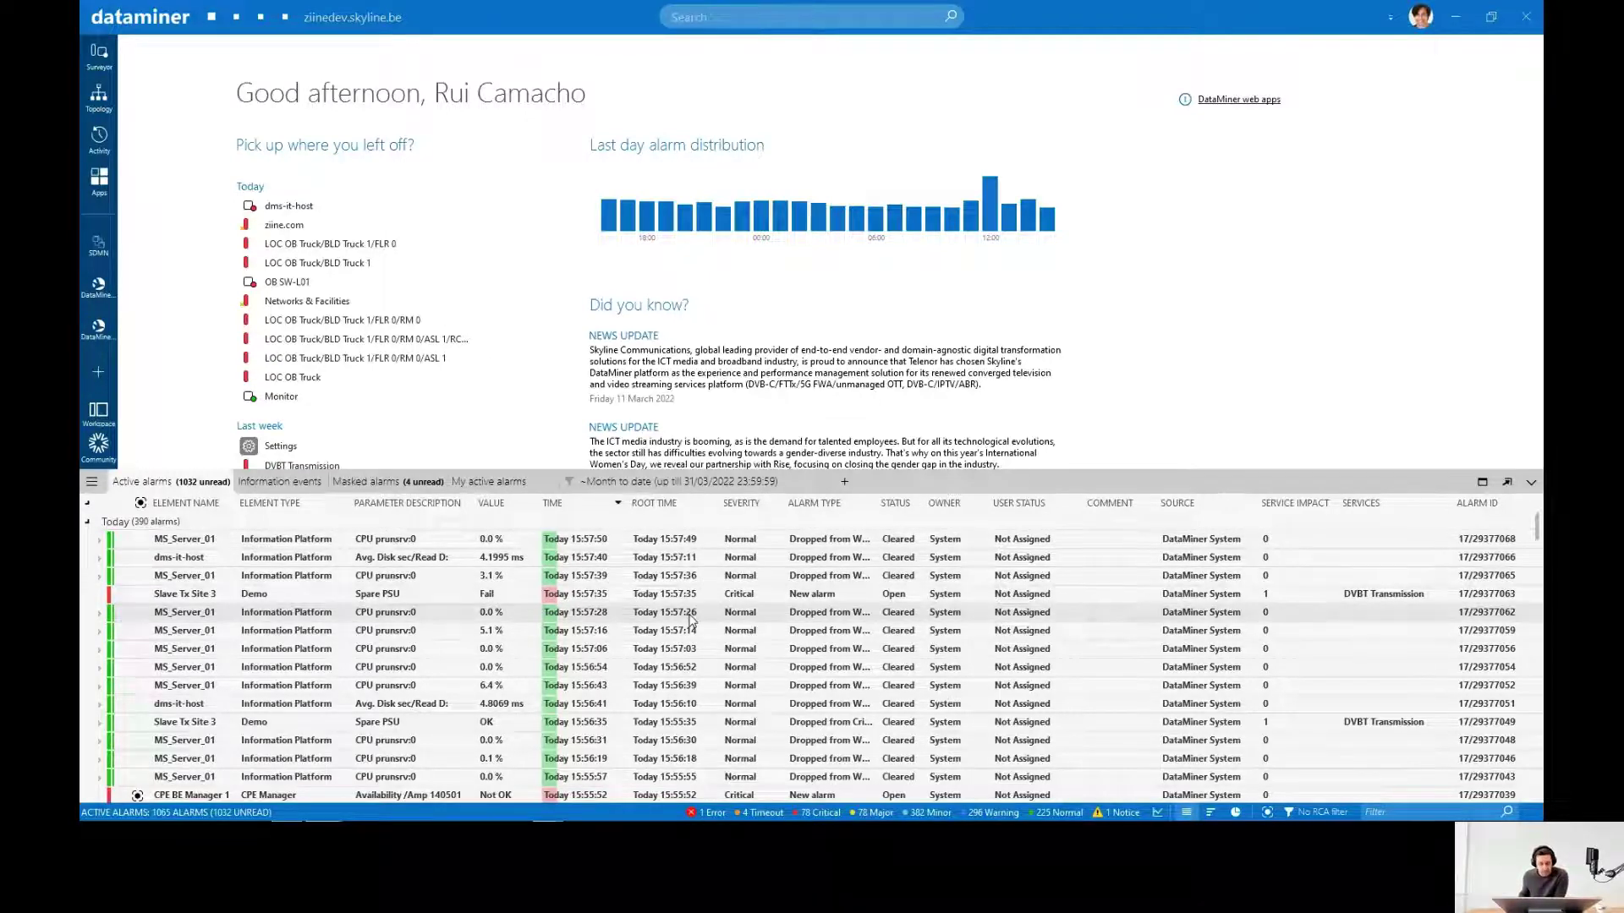
- Sort the active alarms by severity in descending order
left_click(737, 505)
left_click(737, 505)
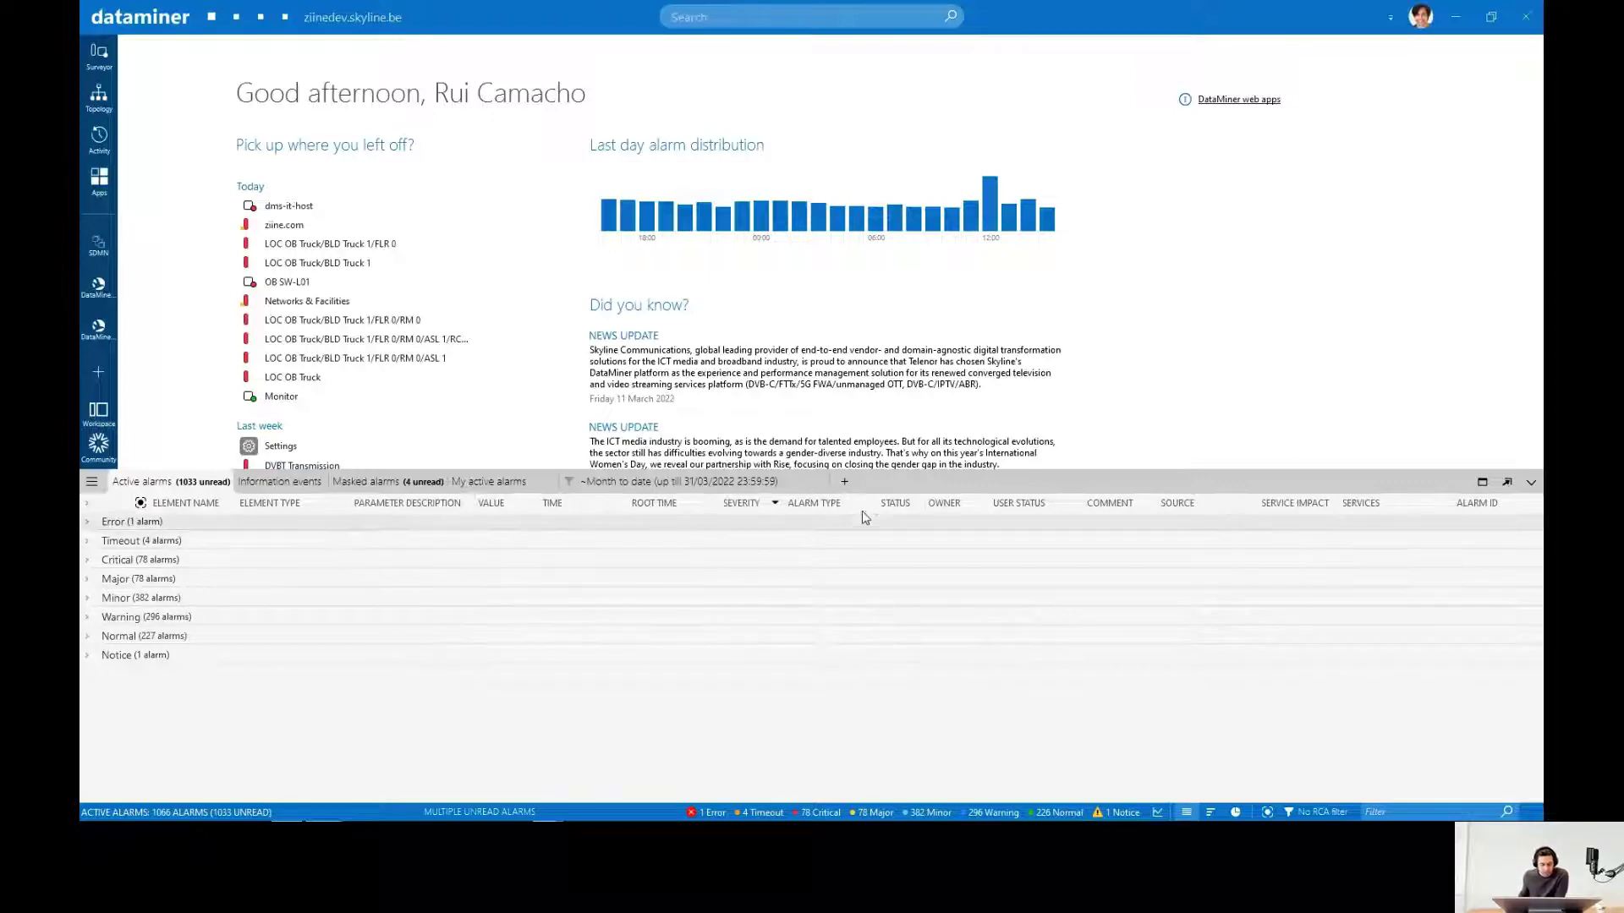
left_click(590, 507)
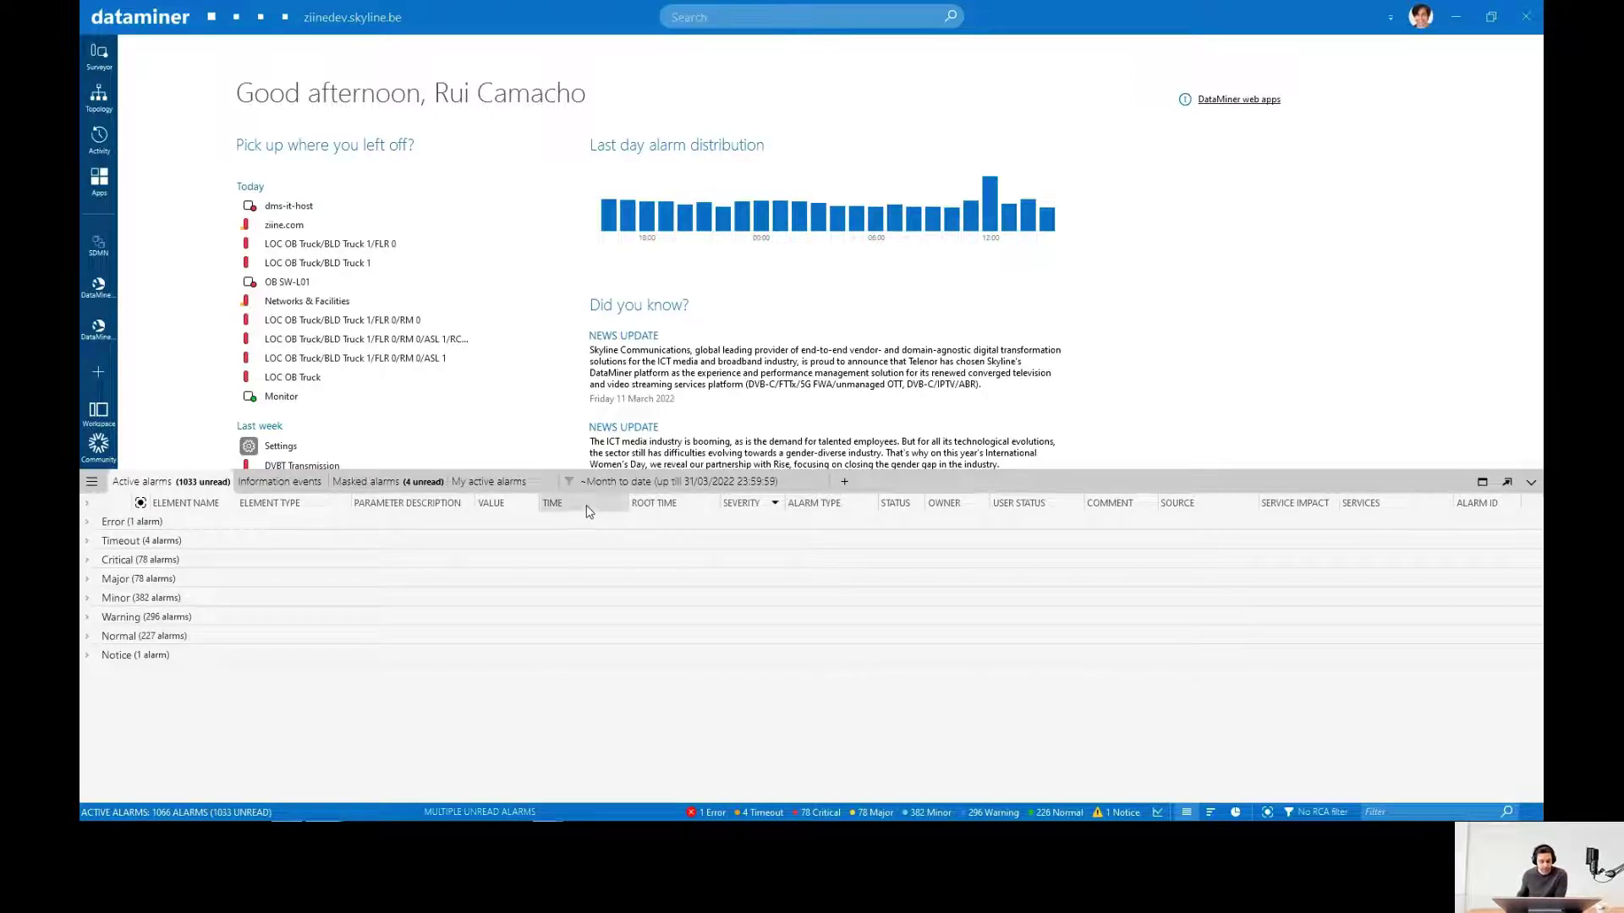
- Group the active alarms by alarm type with all groups collapsed, and view the alarms in the New alarm group
left_click(841, 505)
left_click(88, 504)
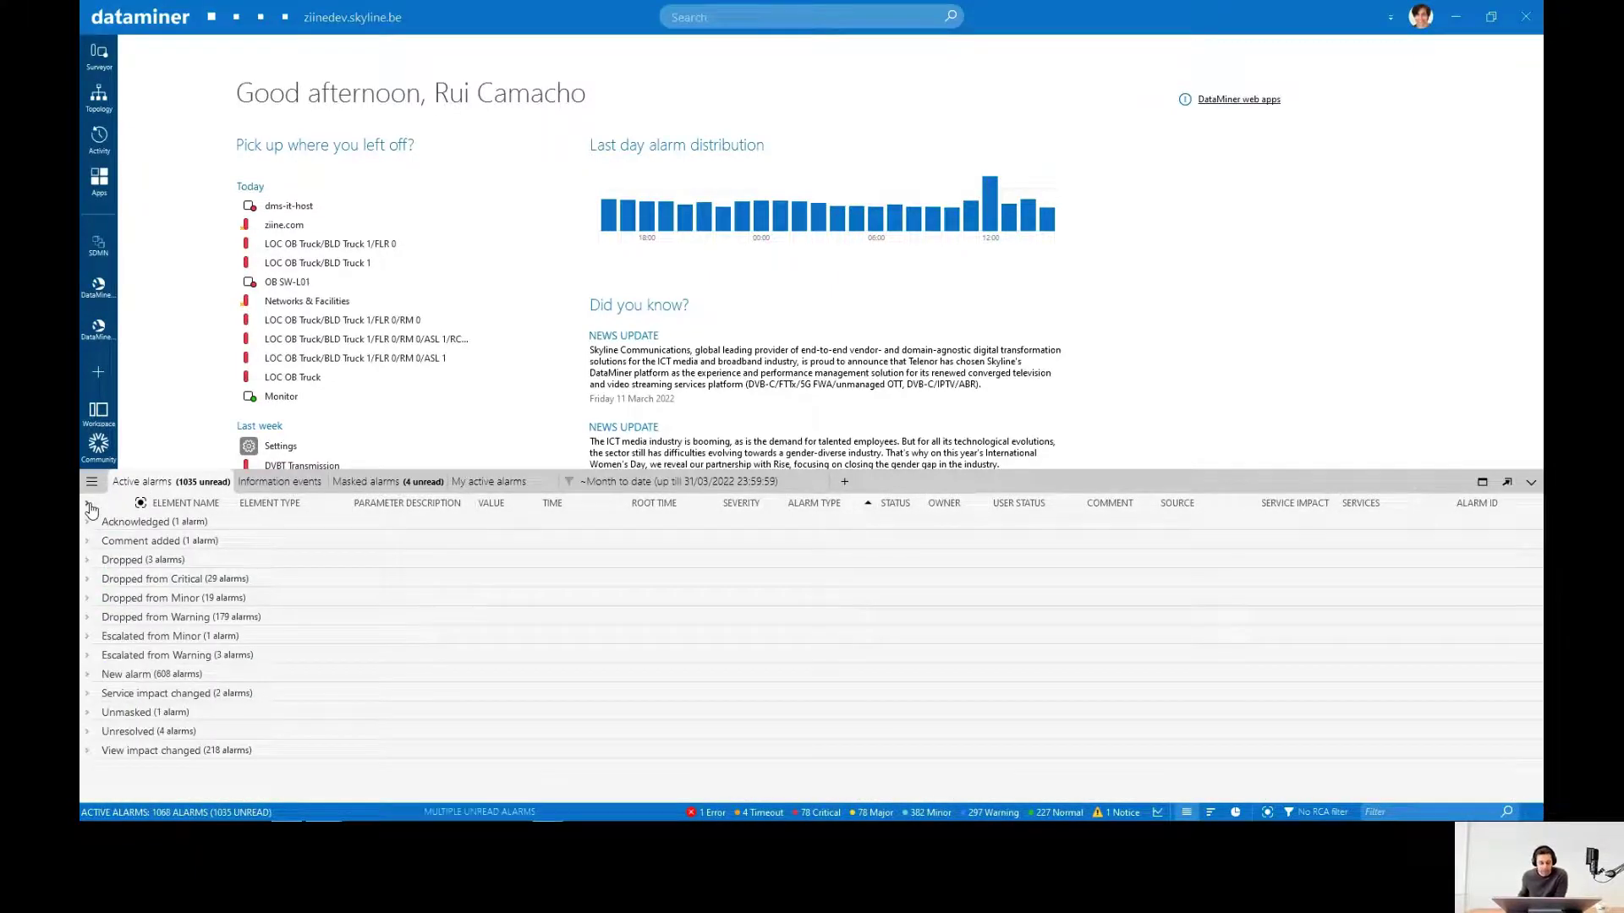
left_click(87, 677)
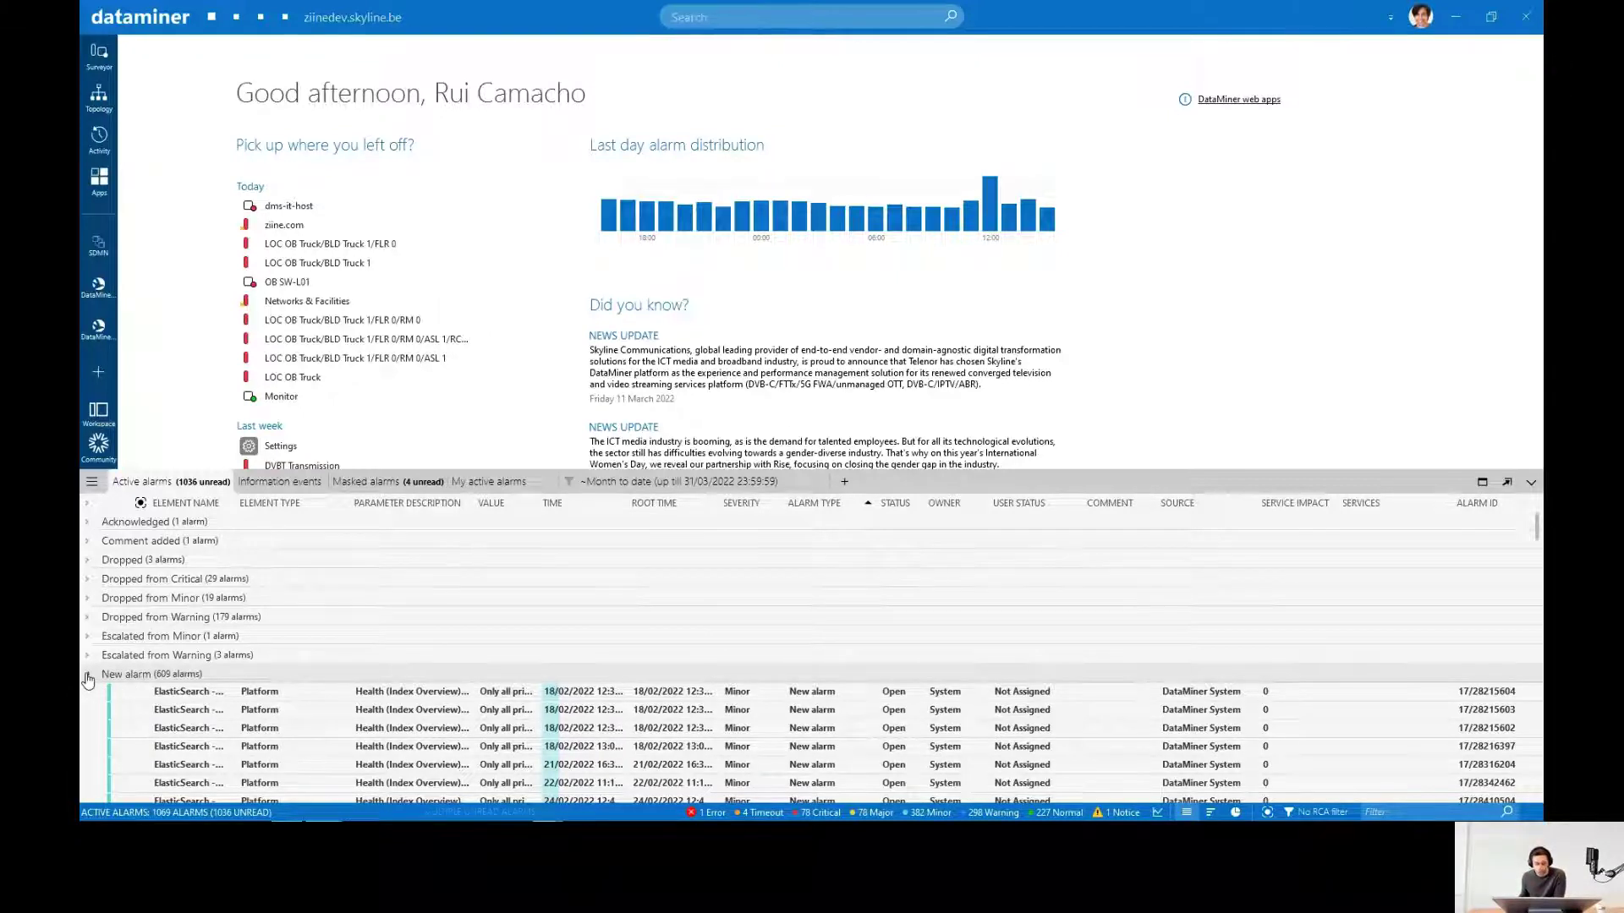
left_click(87, 677)
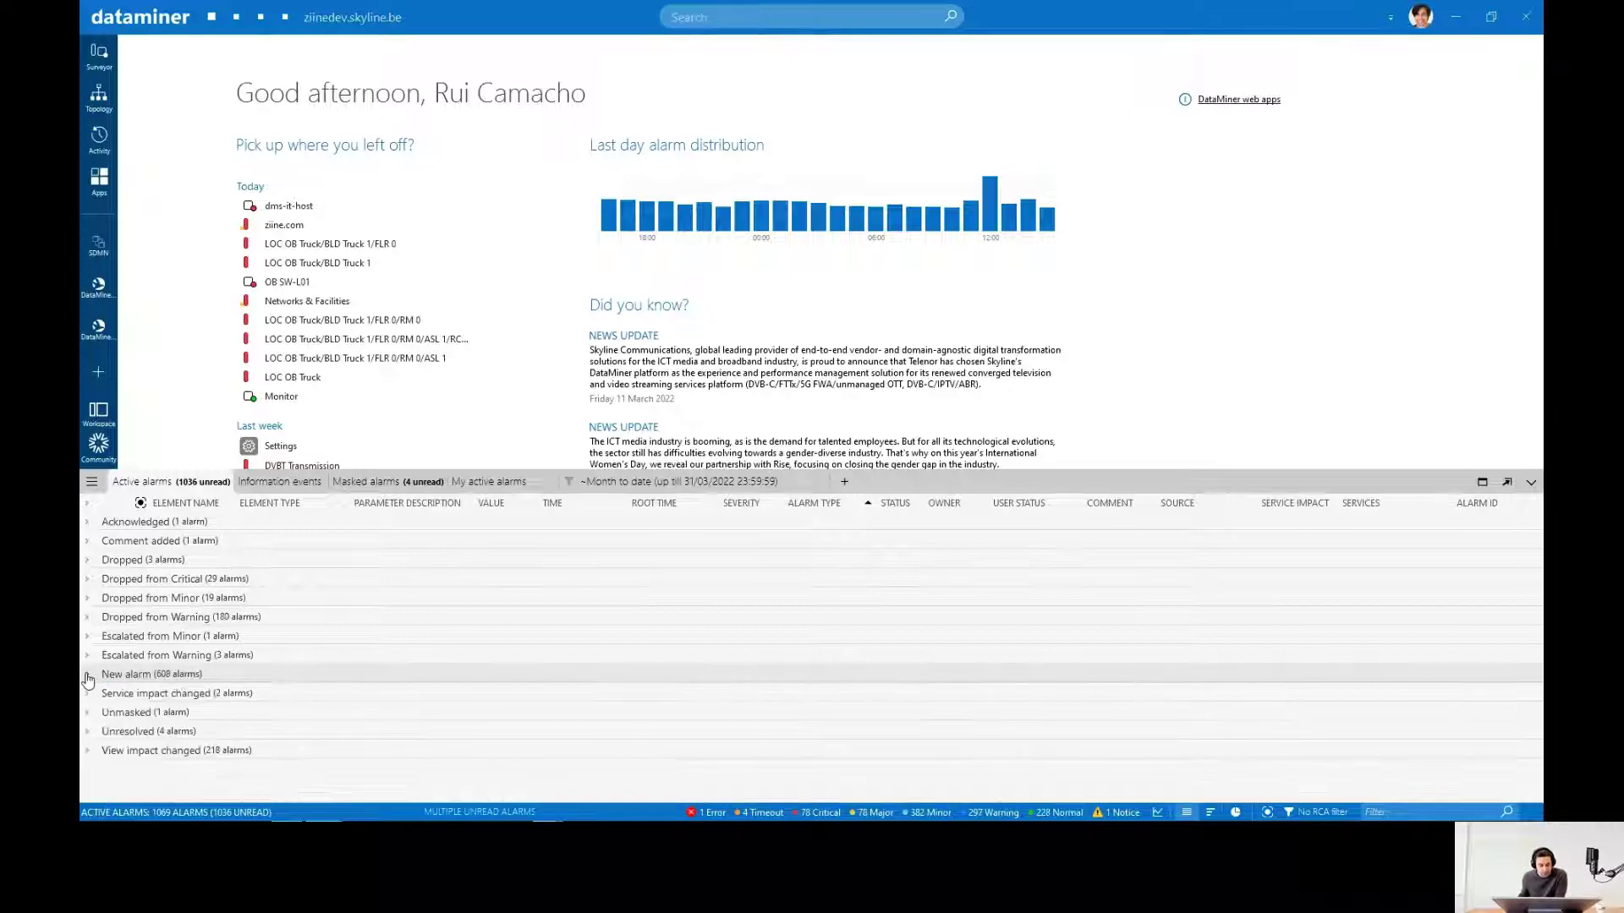
- Inspect the alarms in the Dropped from Critical, Dropped and Dropped from Minor groups, collapsing each group again
left_click(89, 580)
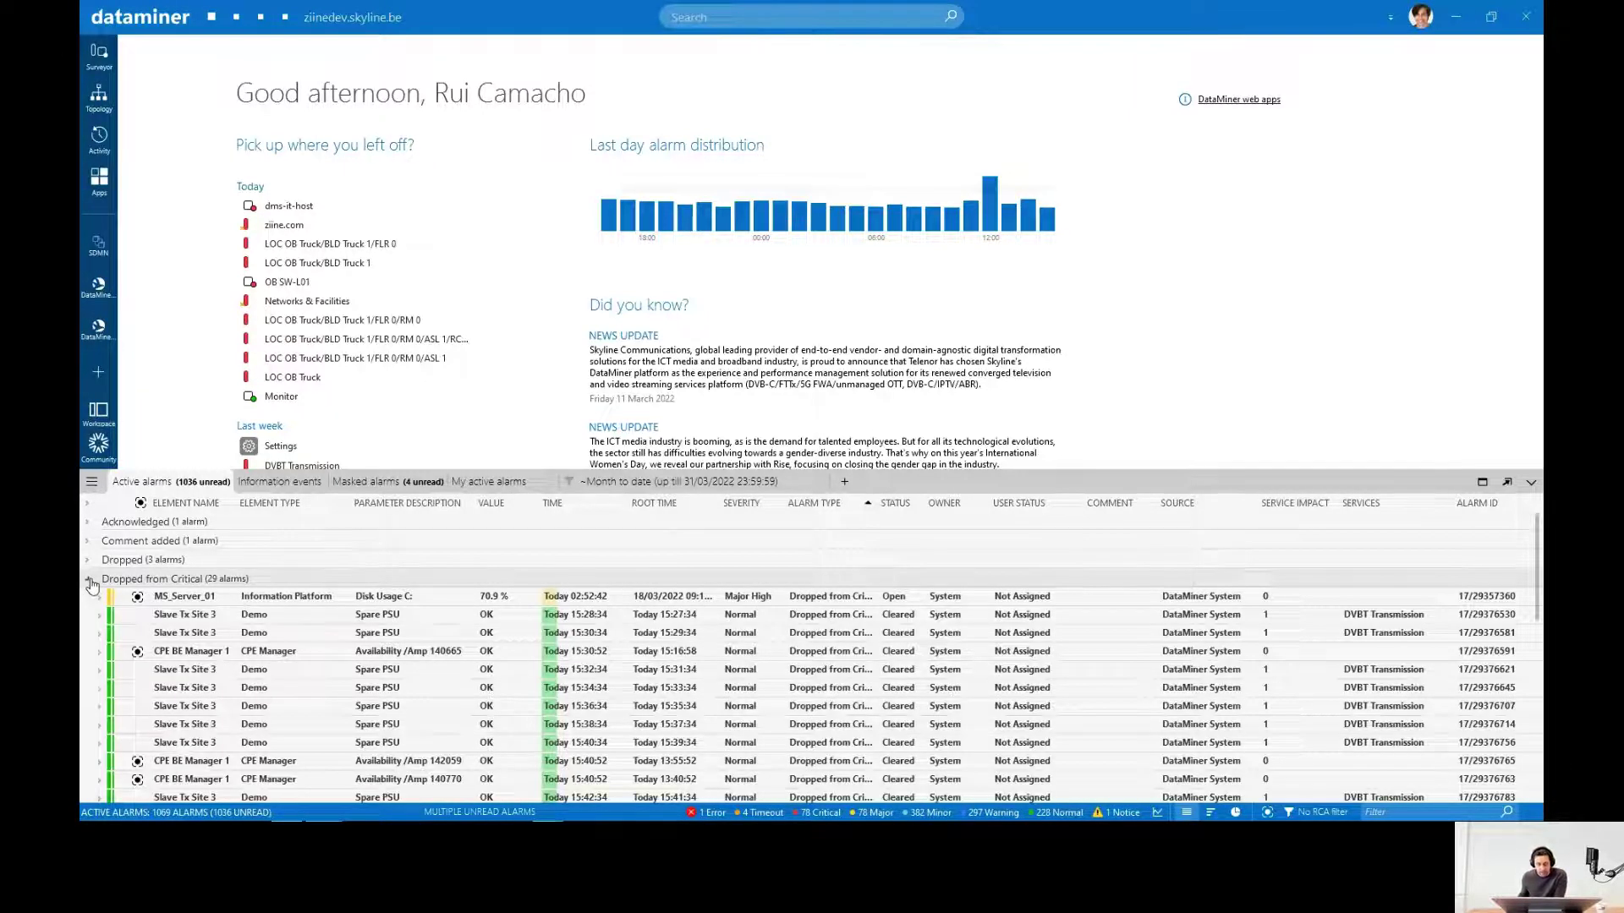
left_click(88, 580)
left_click(88, 580)
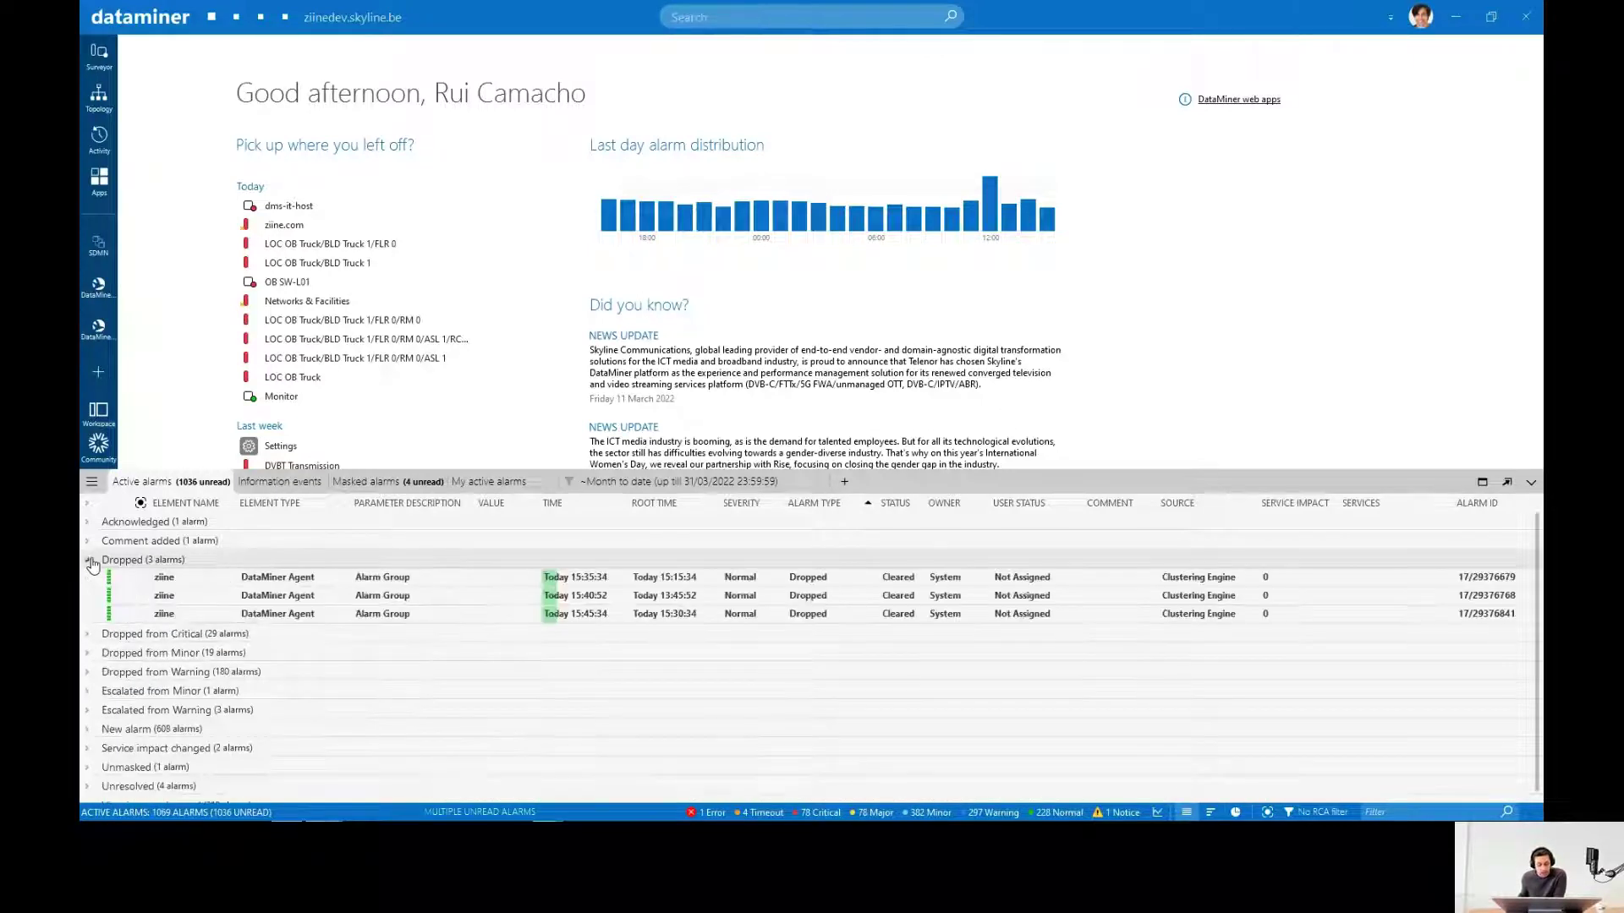
left_click(88, 580)
left_click(90, 599)
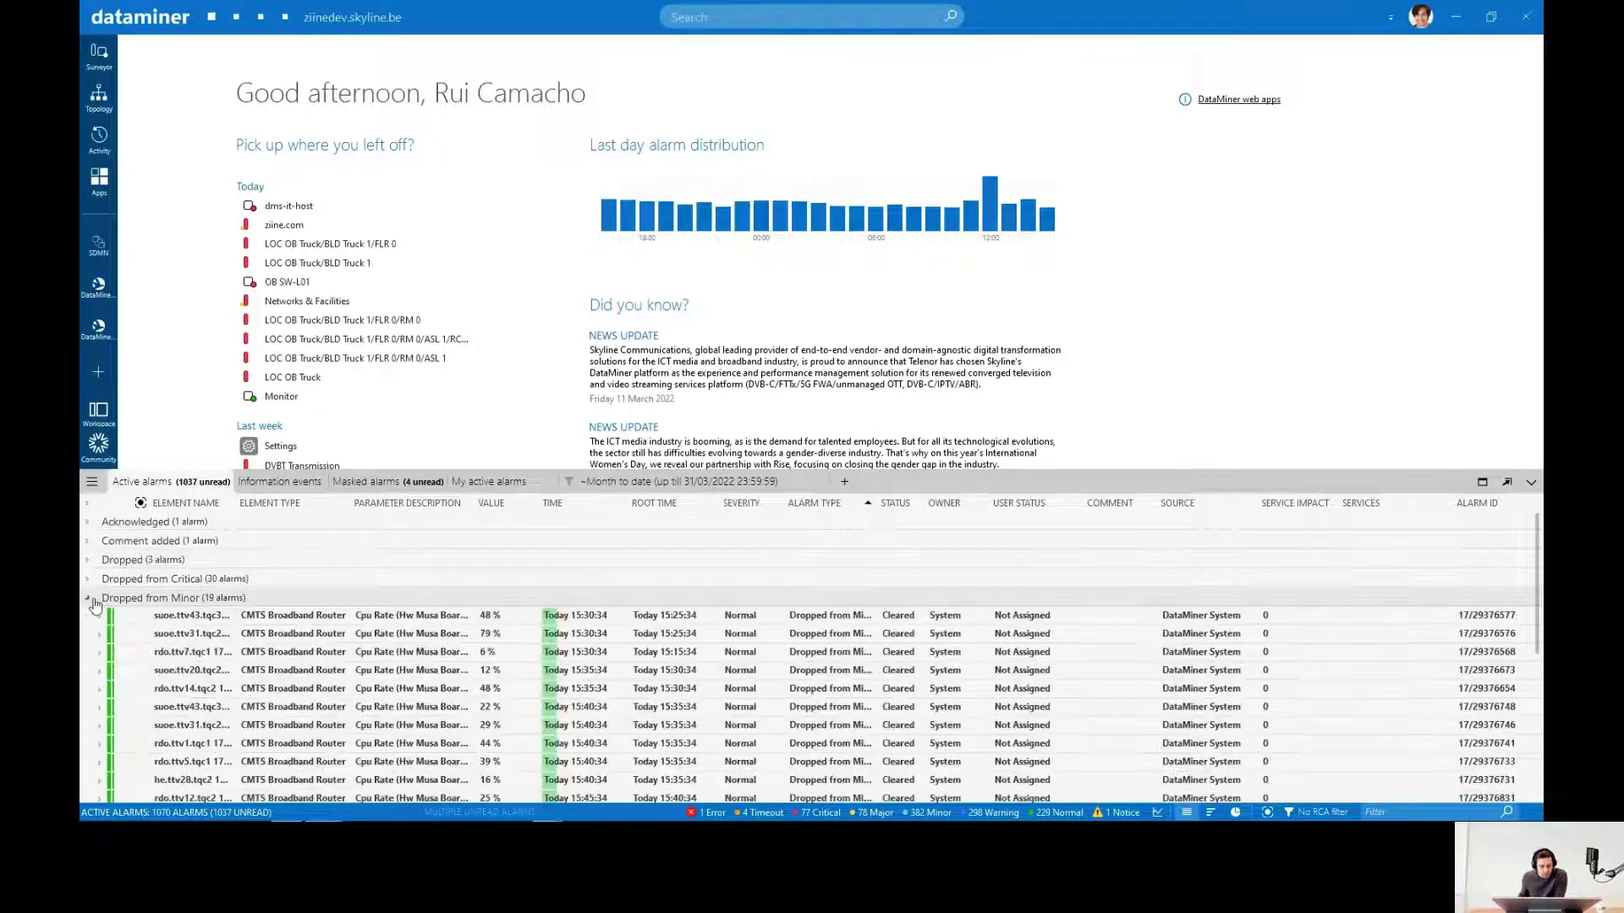
left_click(90, 599)
- Inspect the alarms in the Escalated from Minor and Escalated from Warning groups, and collapse both groups
left_click(89, 636)
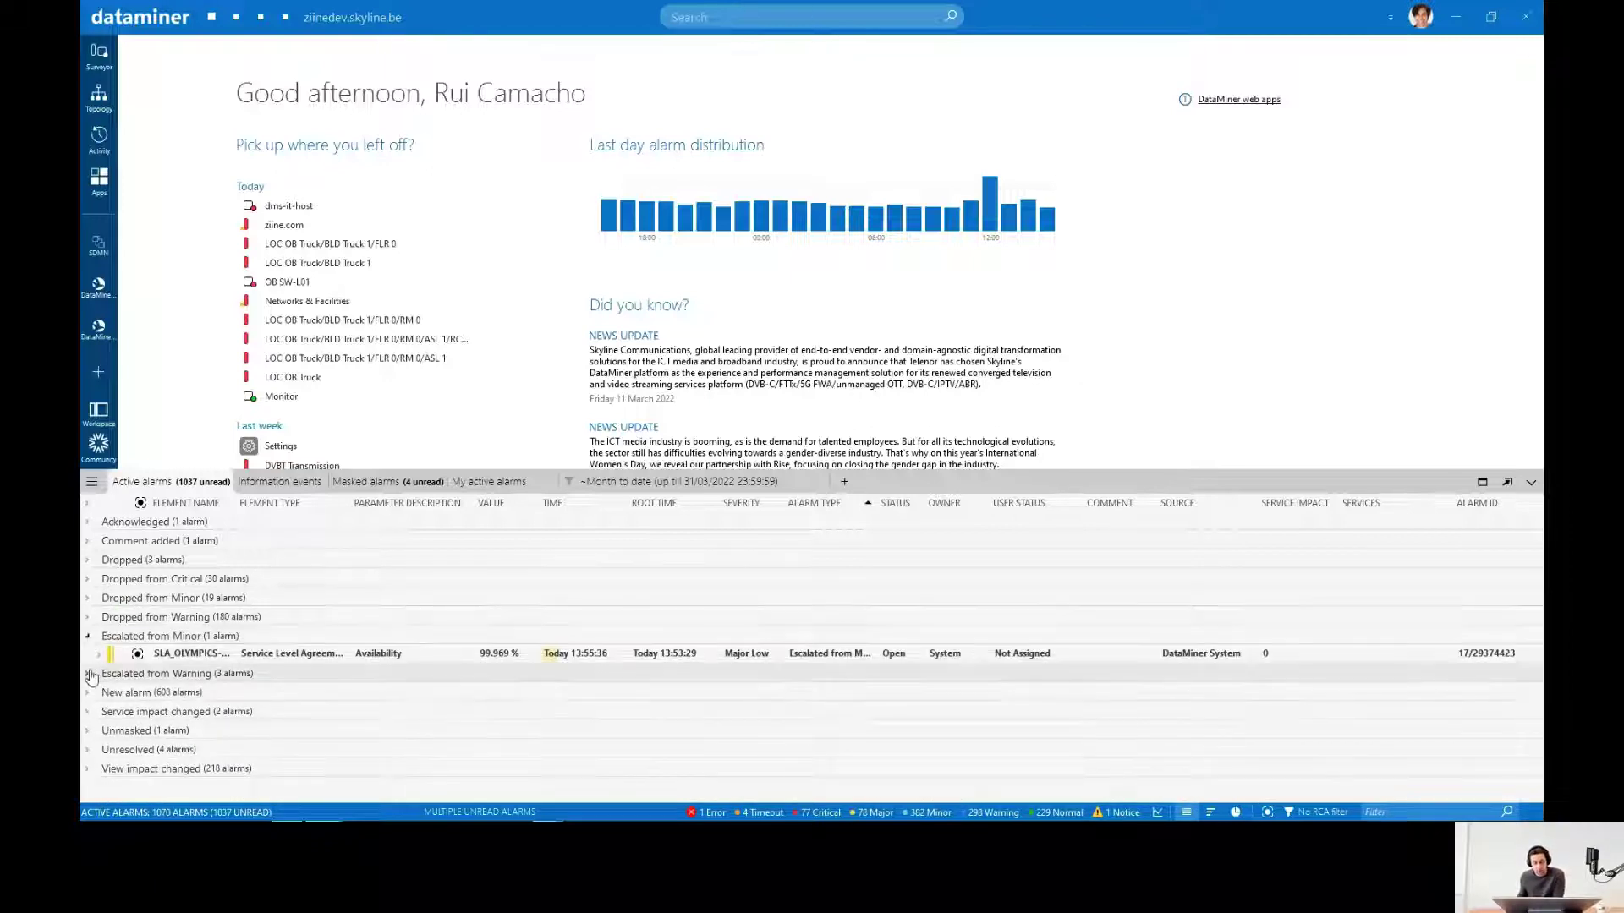
left_click(88, 674)
left_click(89, 674)
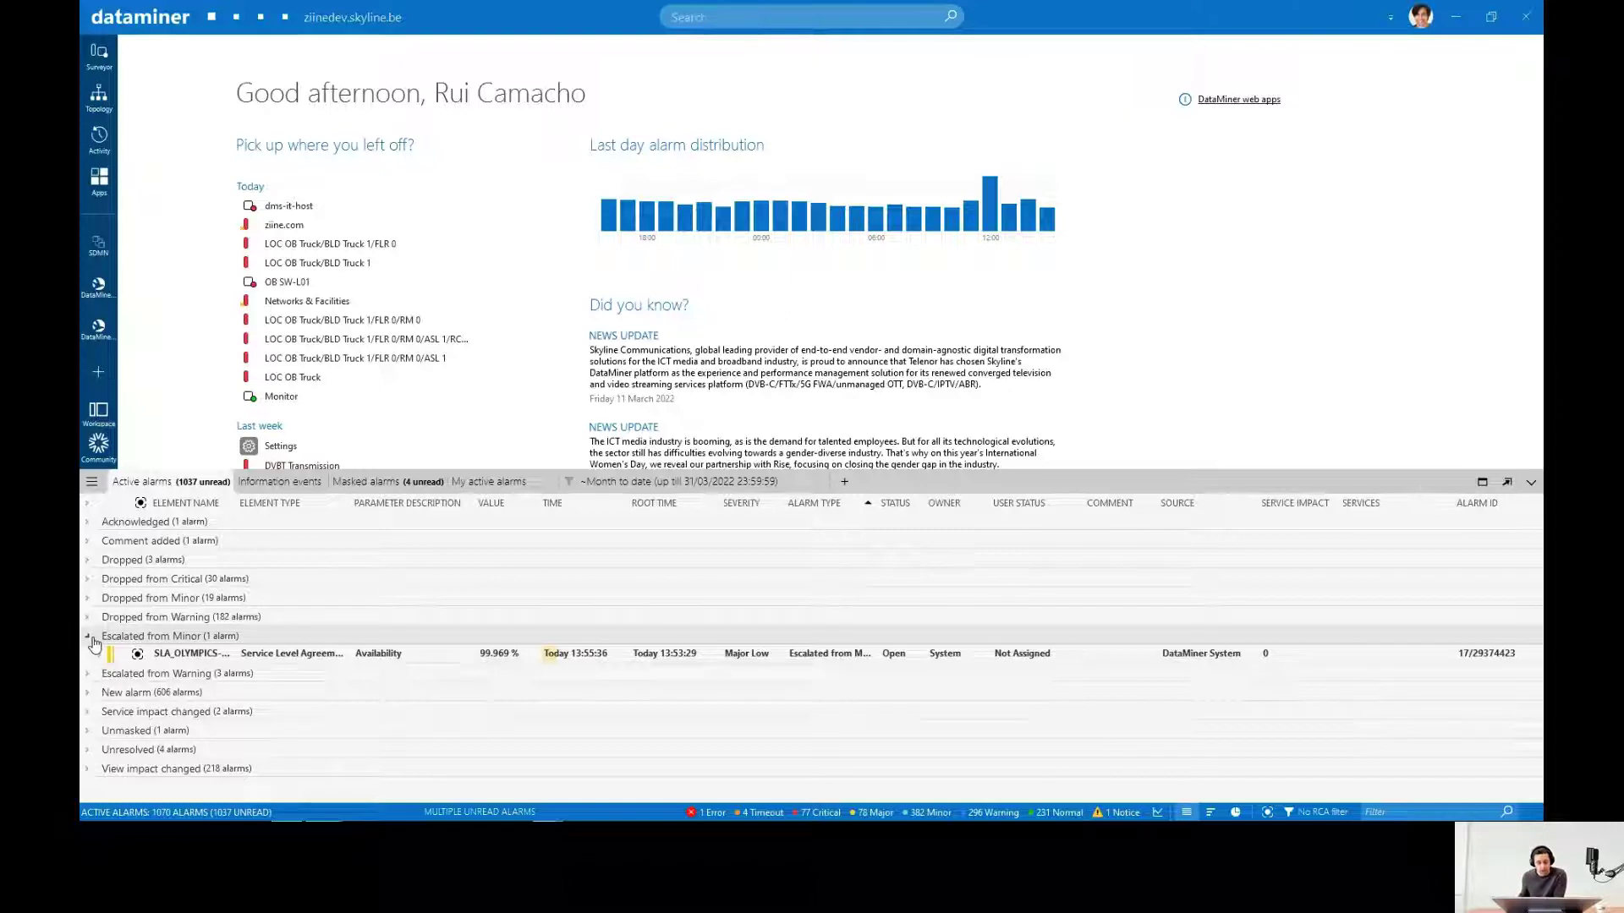
left_click(88, 636)
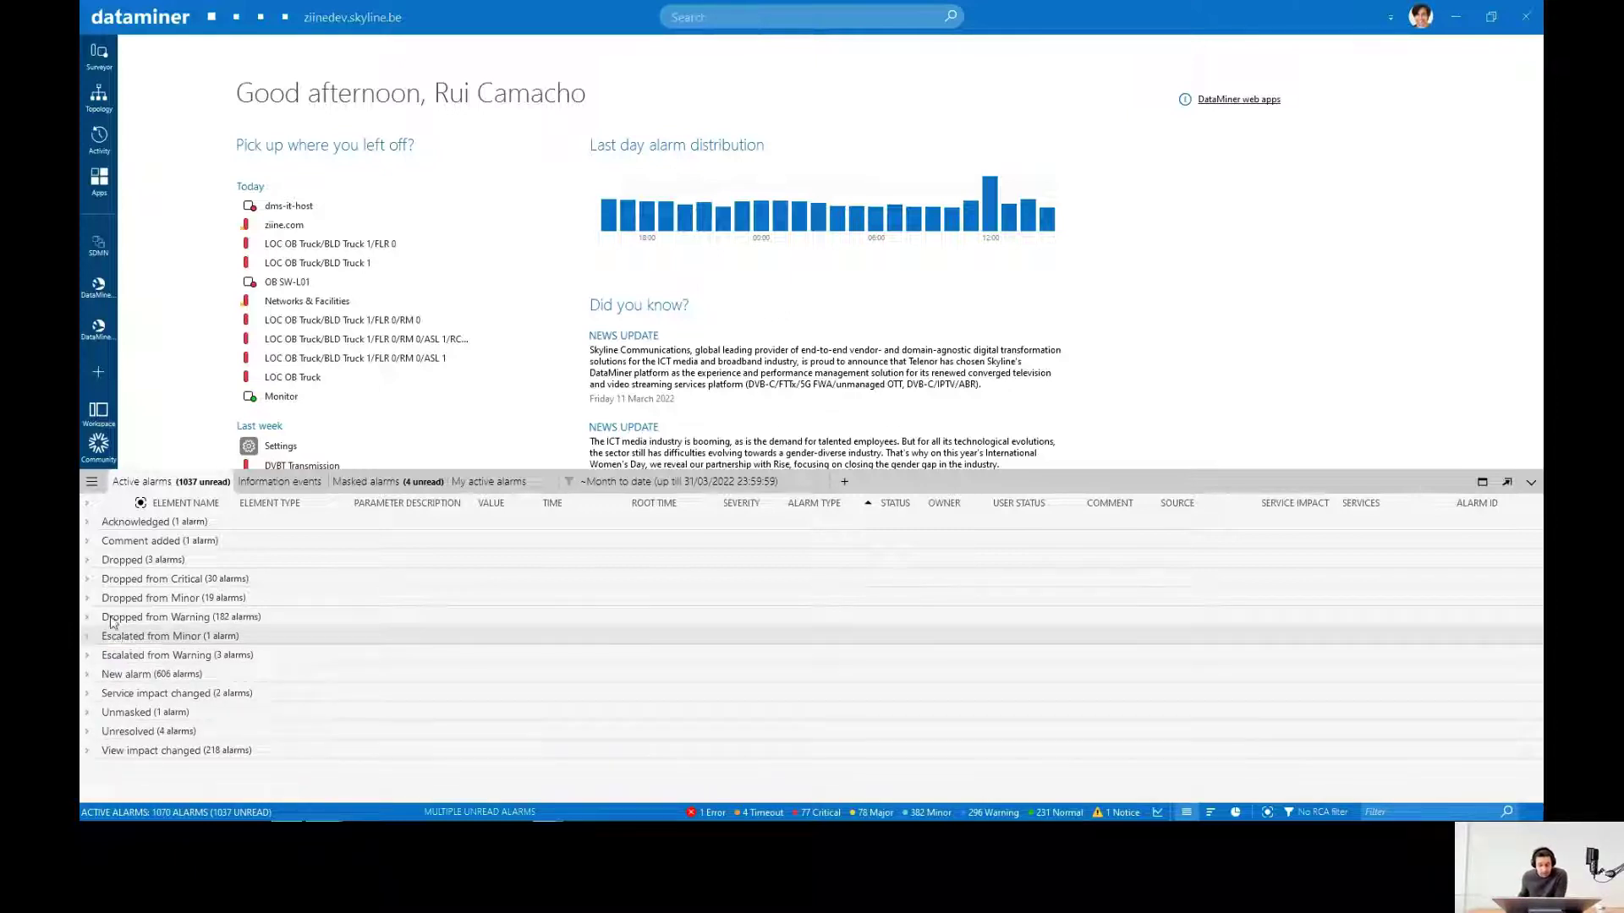
- Inspect the alarms in the Acknowledged and Unresolved groups, collapsing each group again
left_click(88, 523)
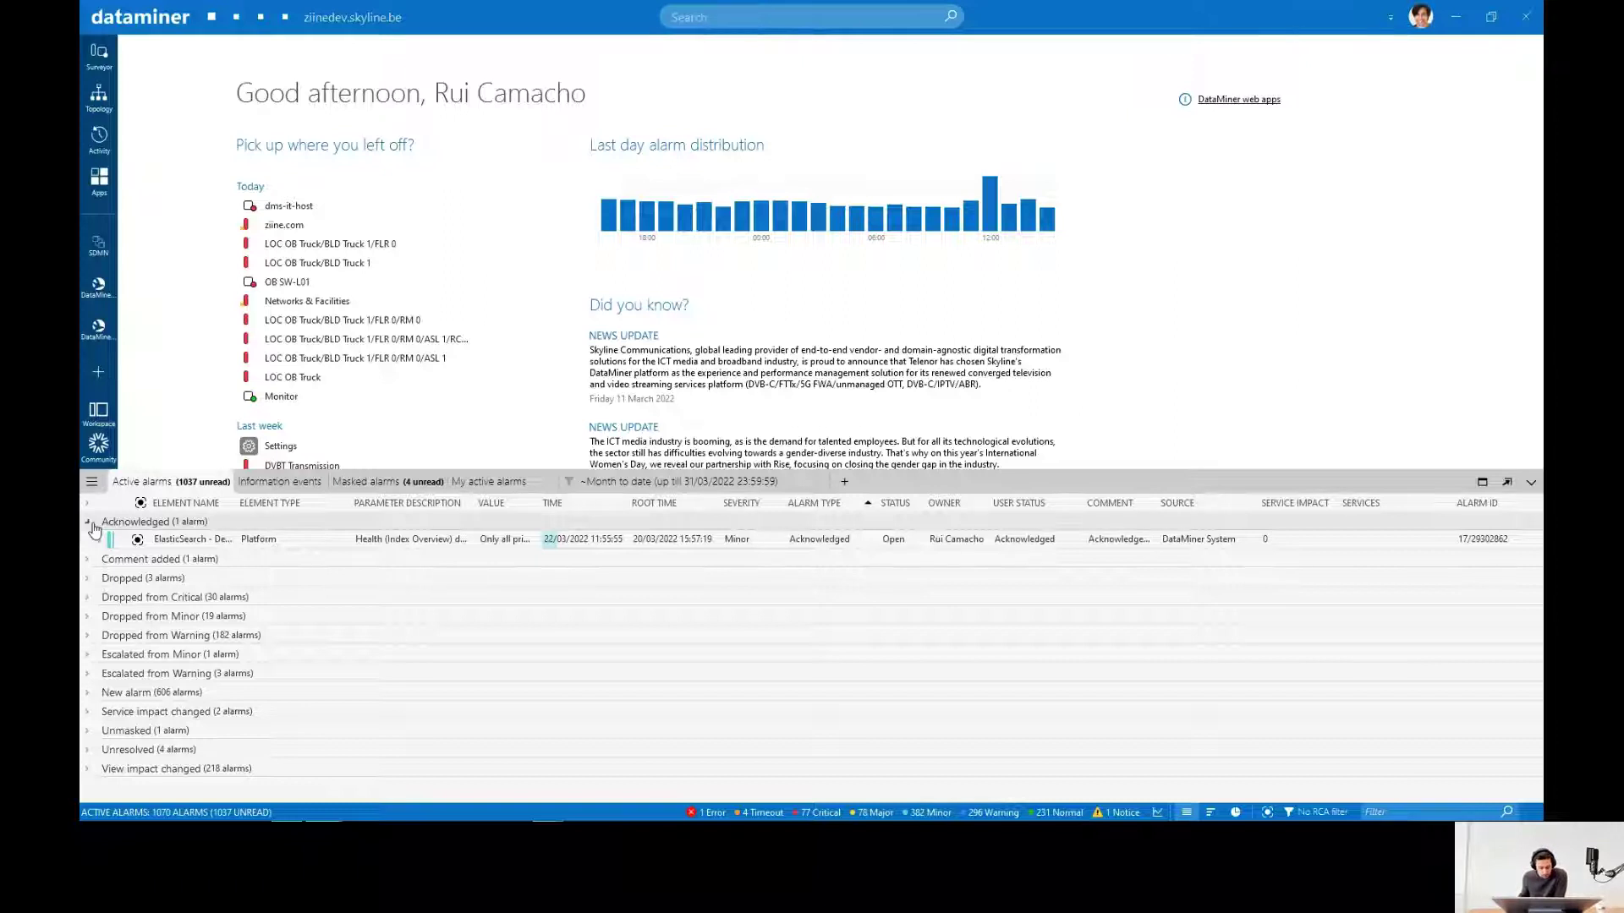
left_click(88, 523)
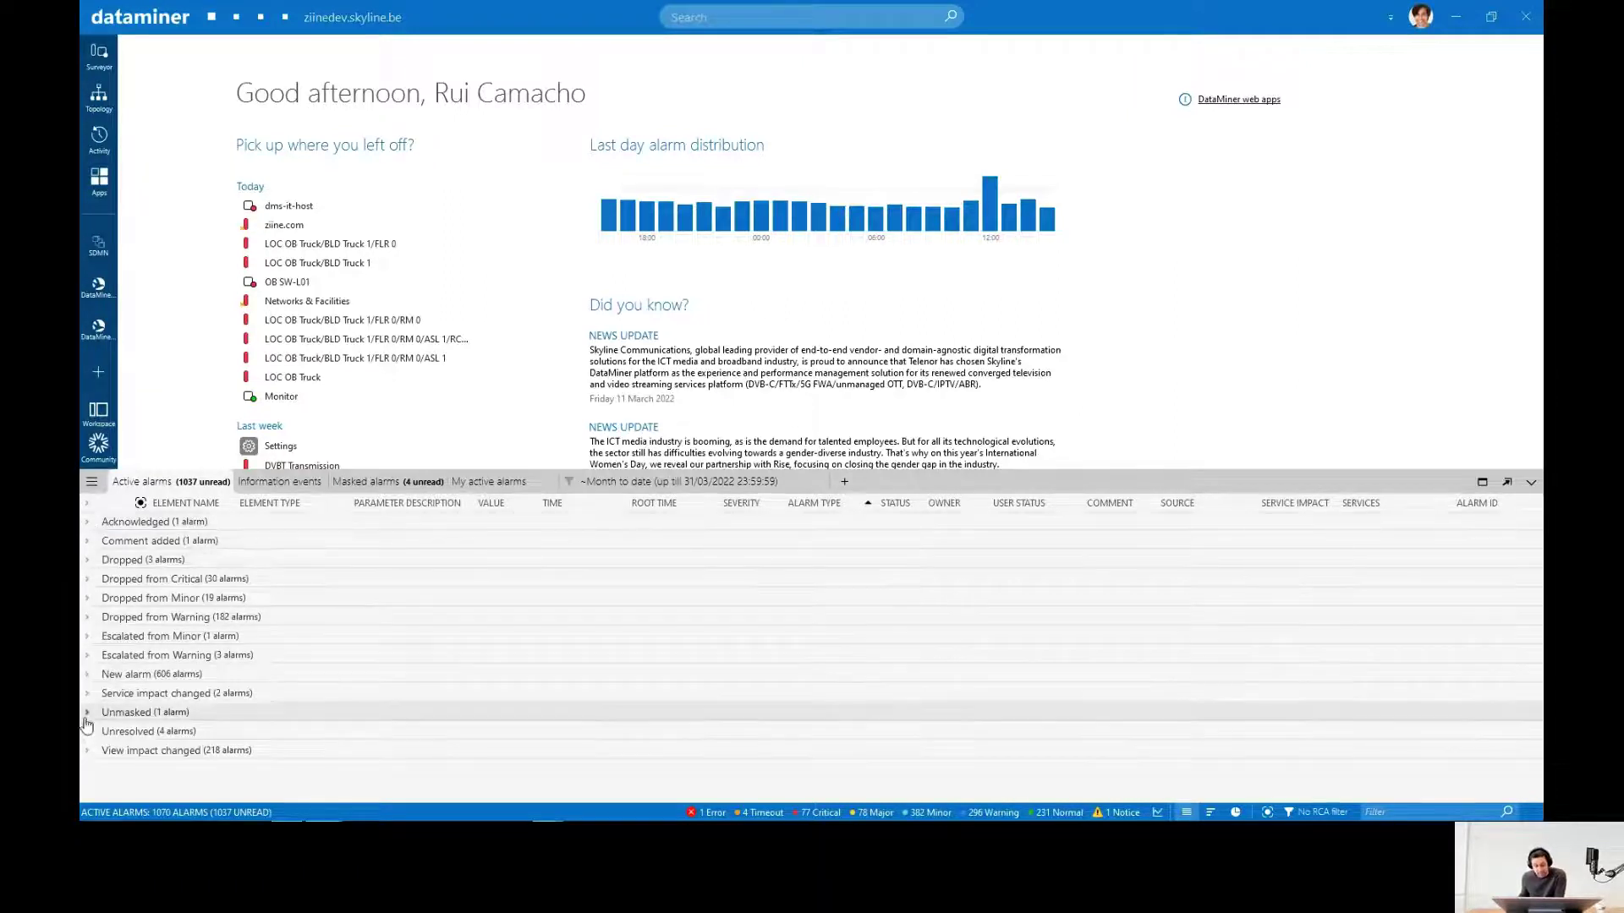
left_click(88, 732)
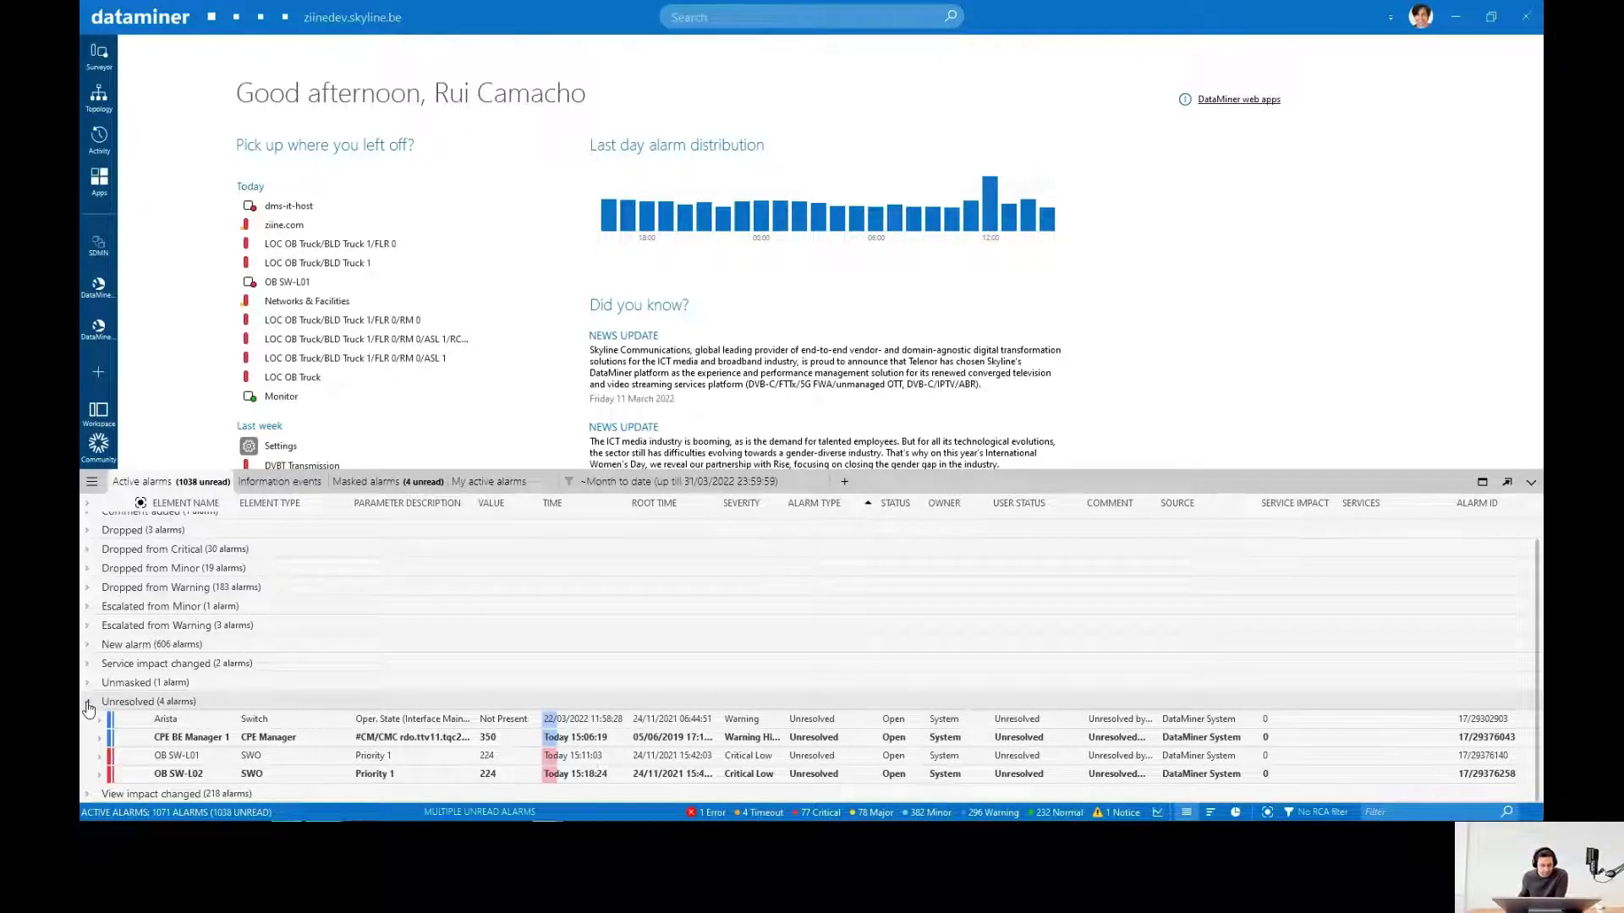
left_click(88, 704)
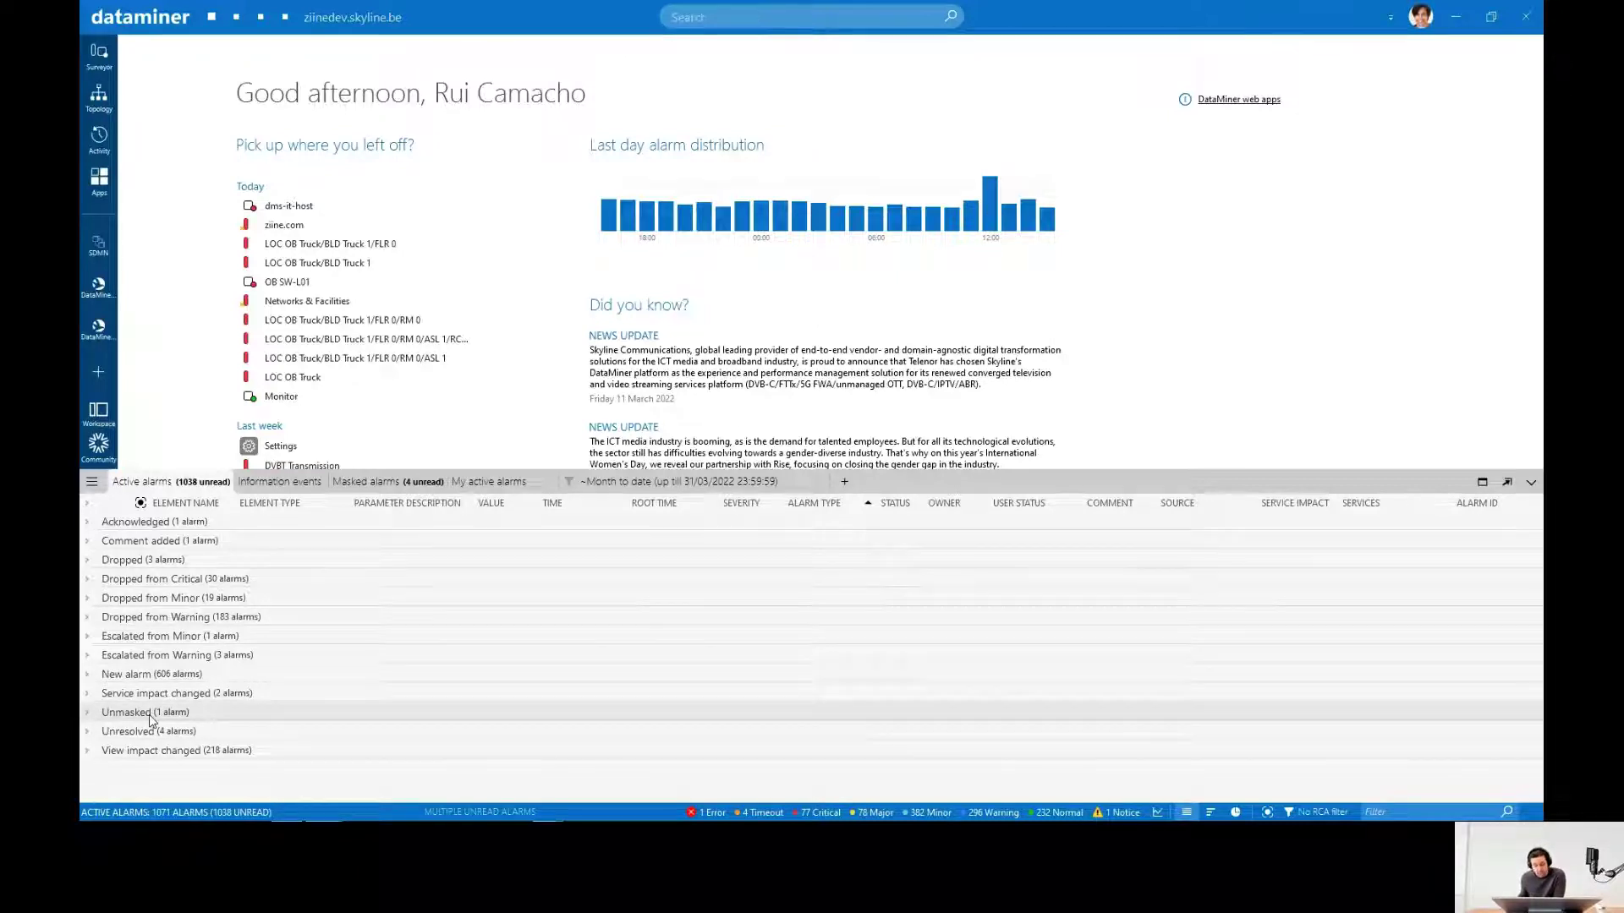
- Read the comment on the alarm in the Comment added group of the active alarms, and collapse the group
left_click(367, 482)
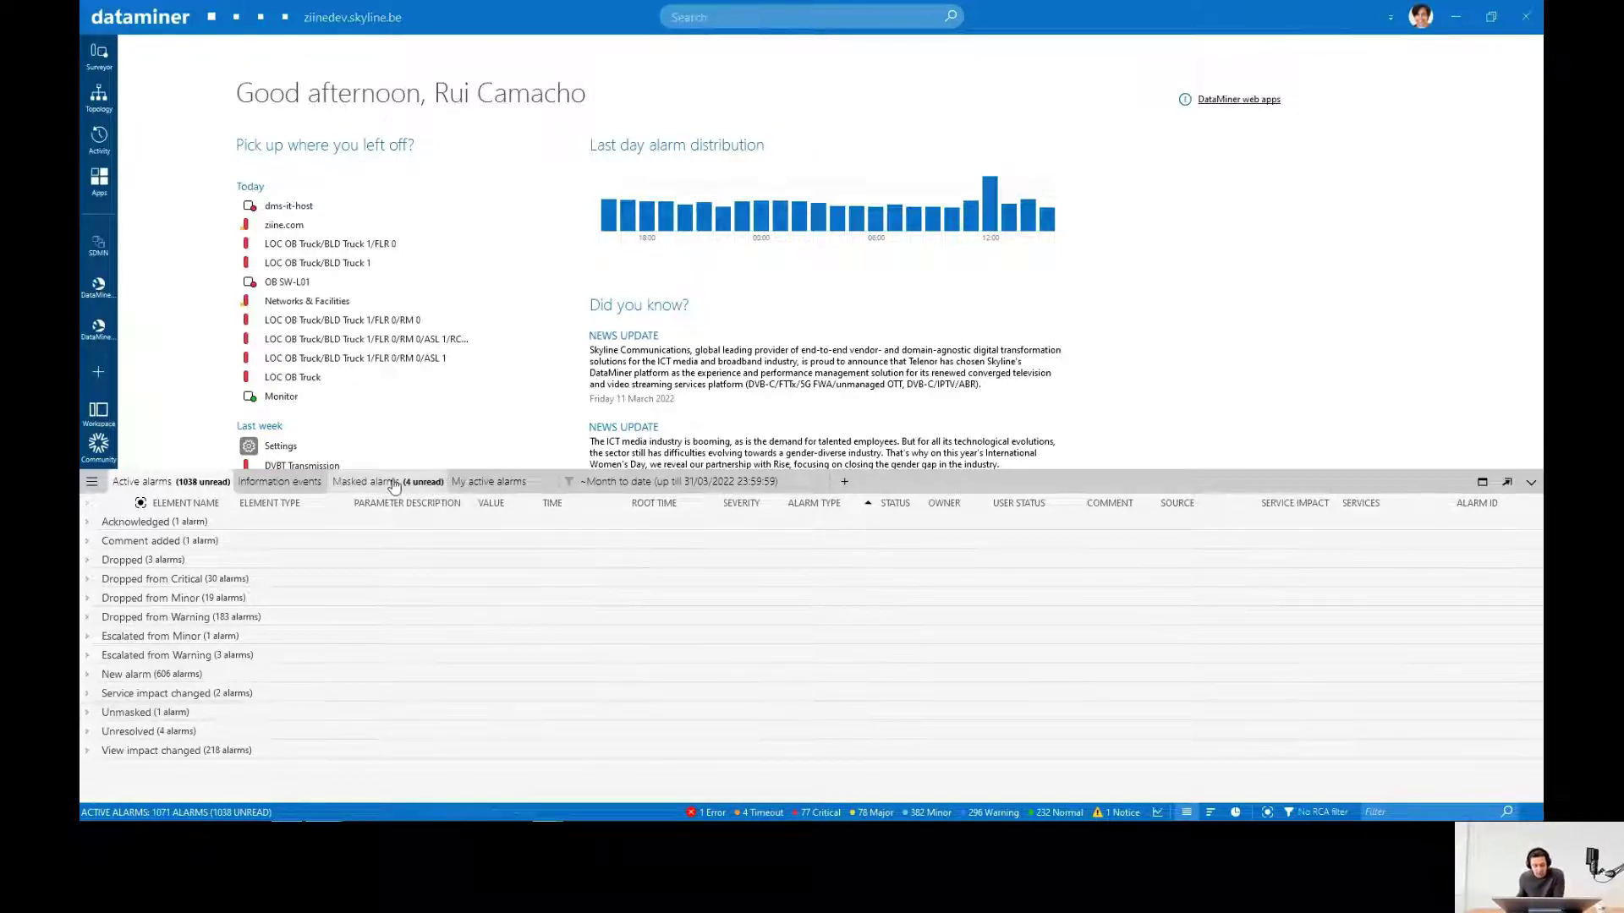
left_click(167, 487)
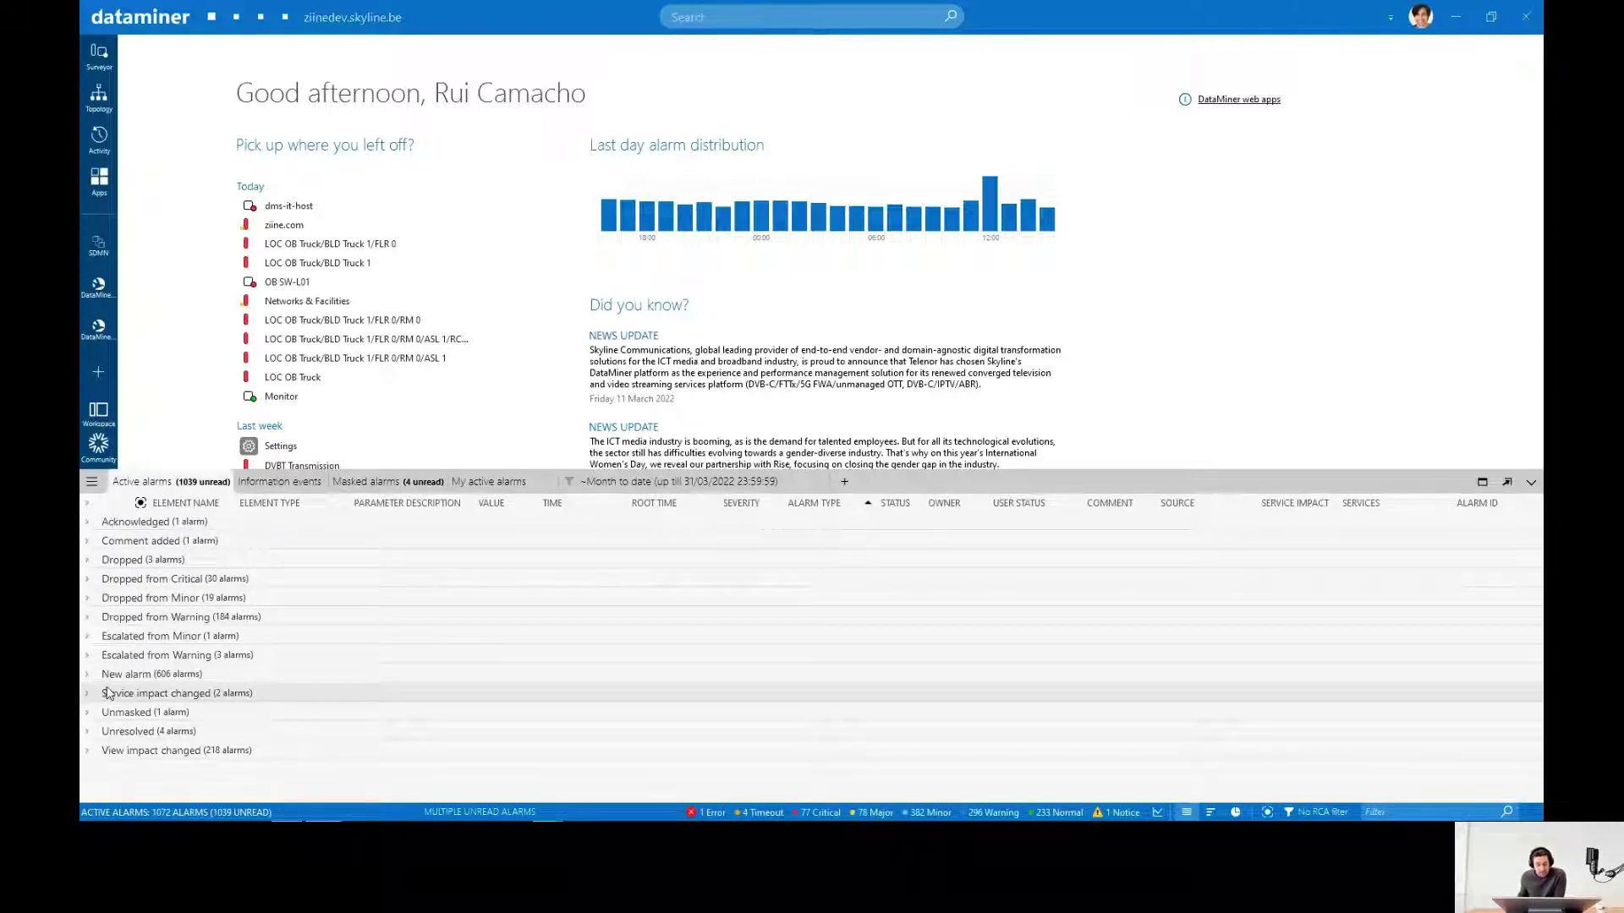
left_click(88, 543)
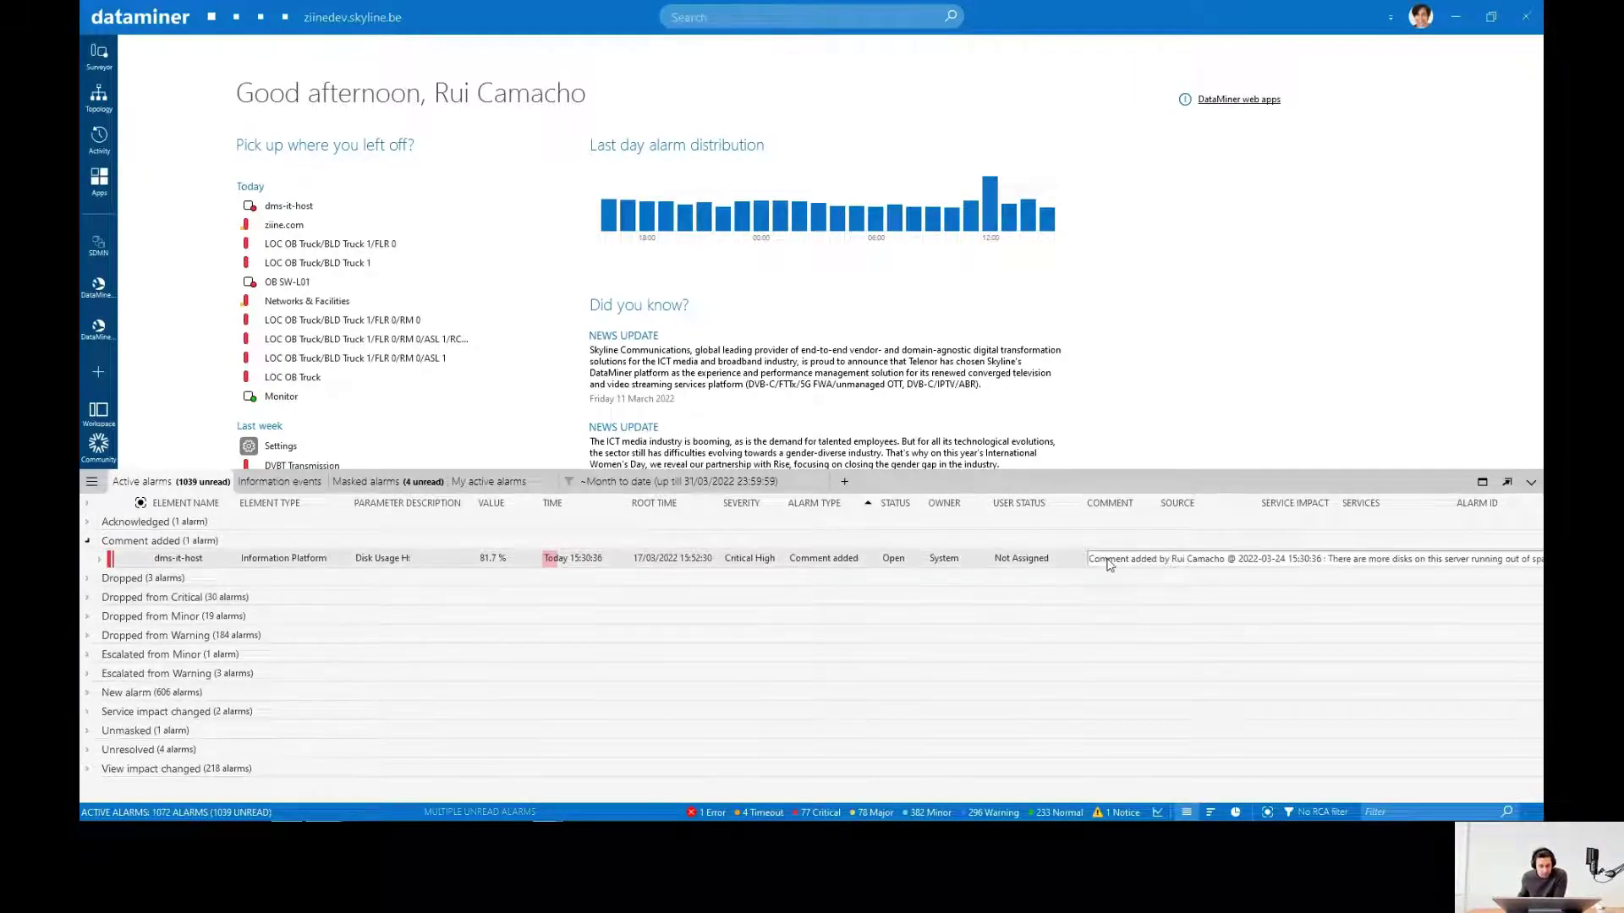
left_click(88, 540)
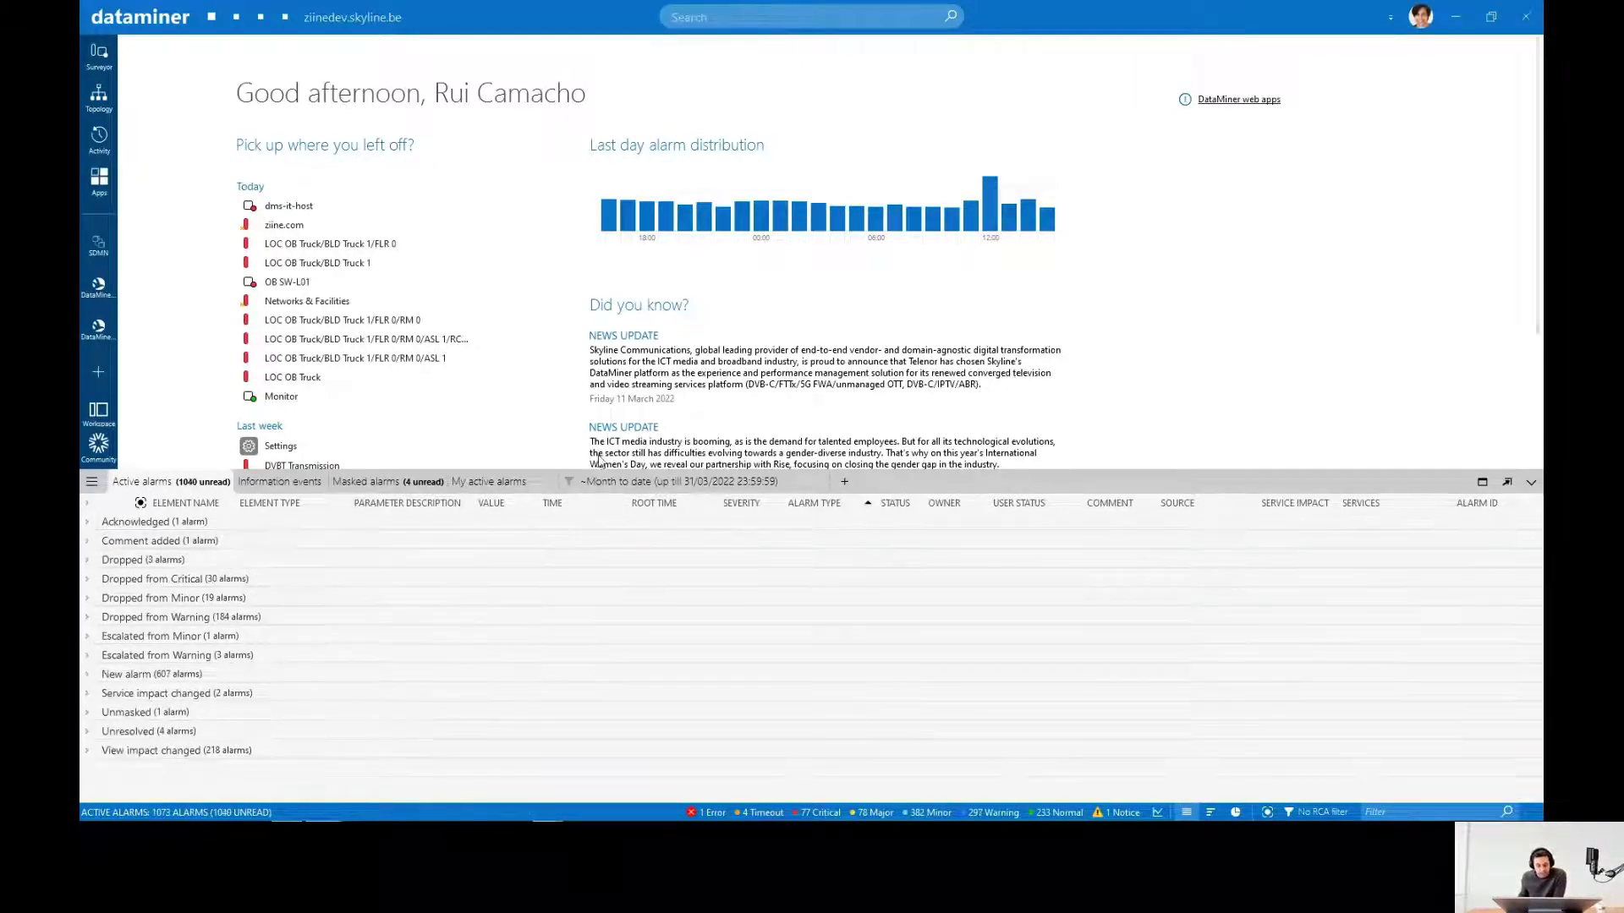
- Check the Name changed alarms in the month-to-date list and the active alarms in the Service impact changed group
left_click(668, 481)
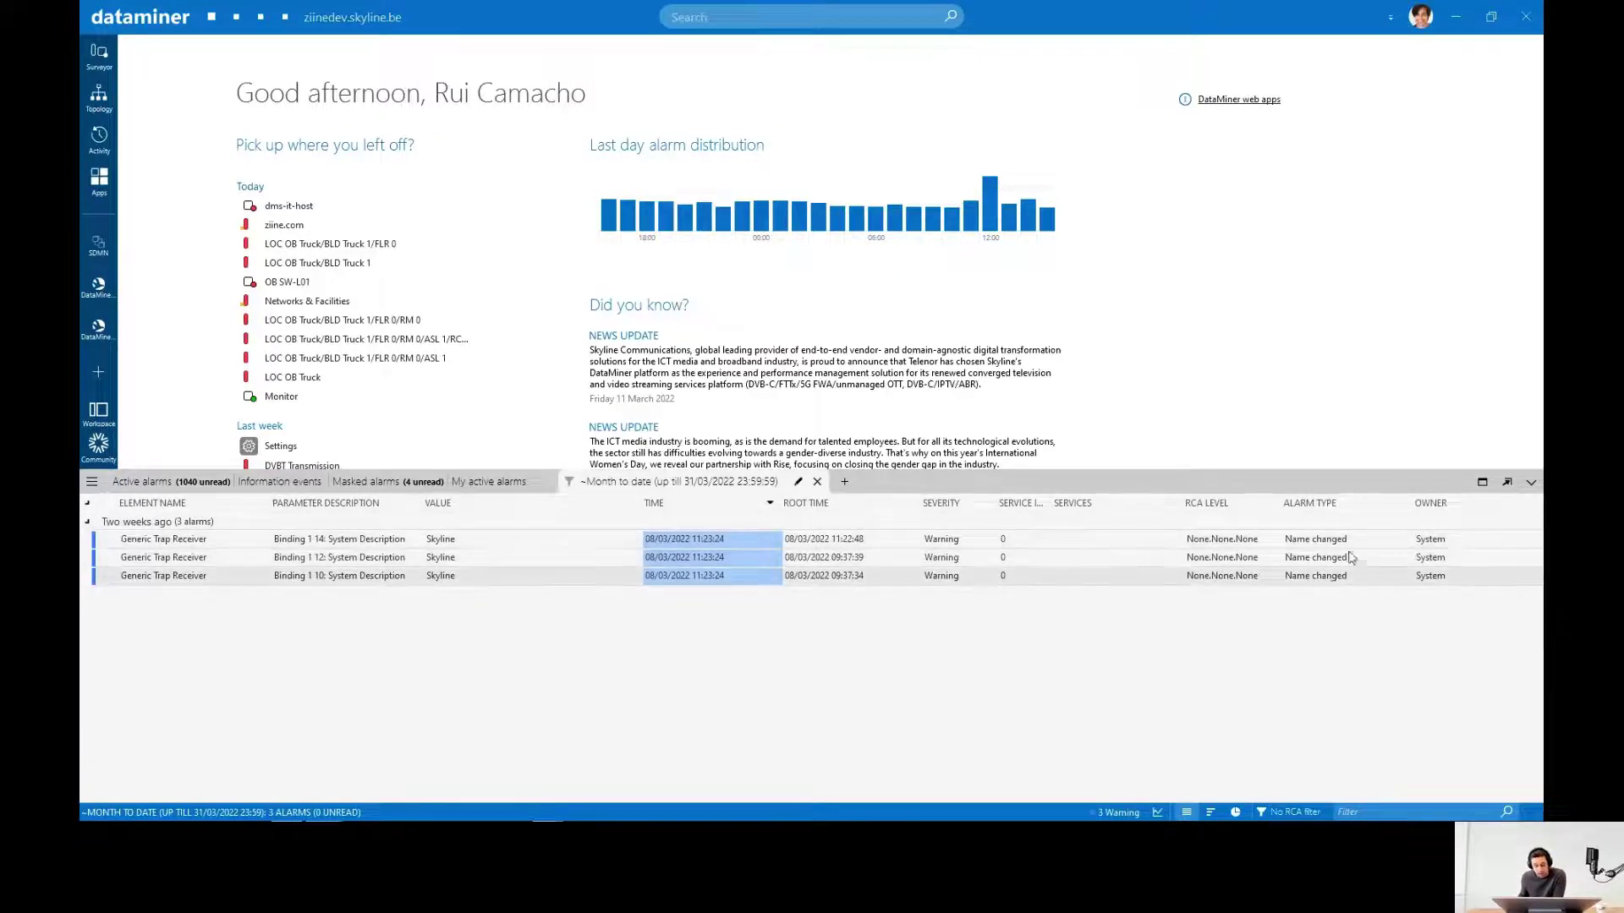
left_click(142, 481)
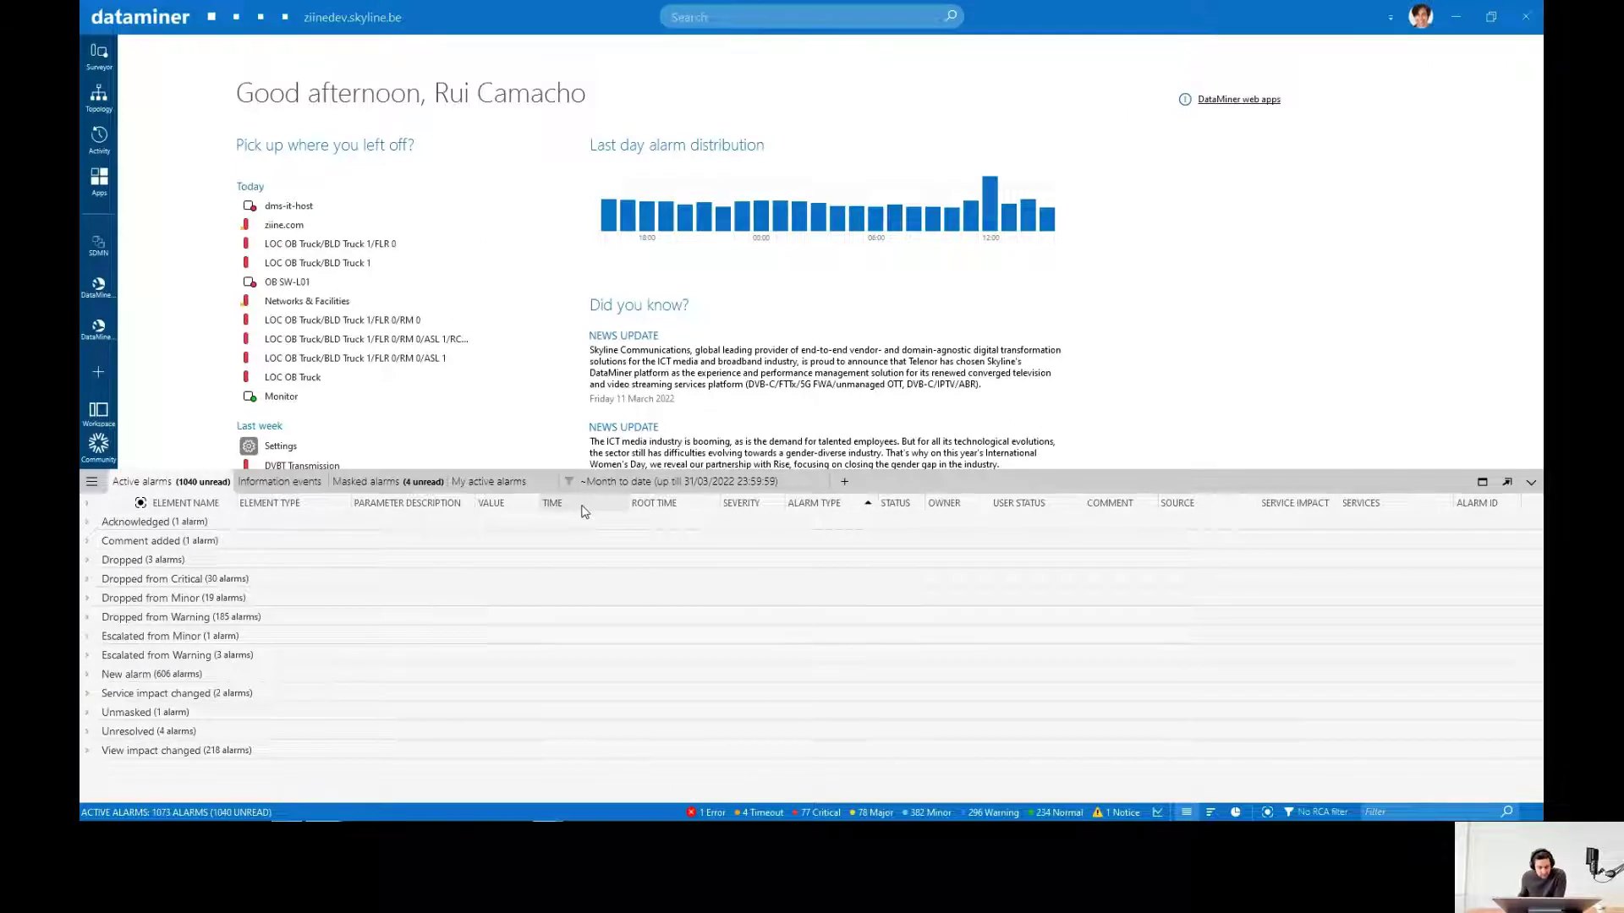
left_click(88, 693)
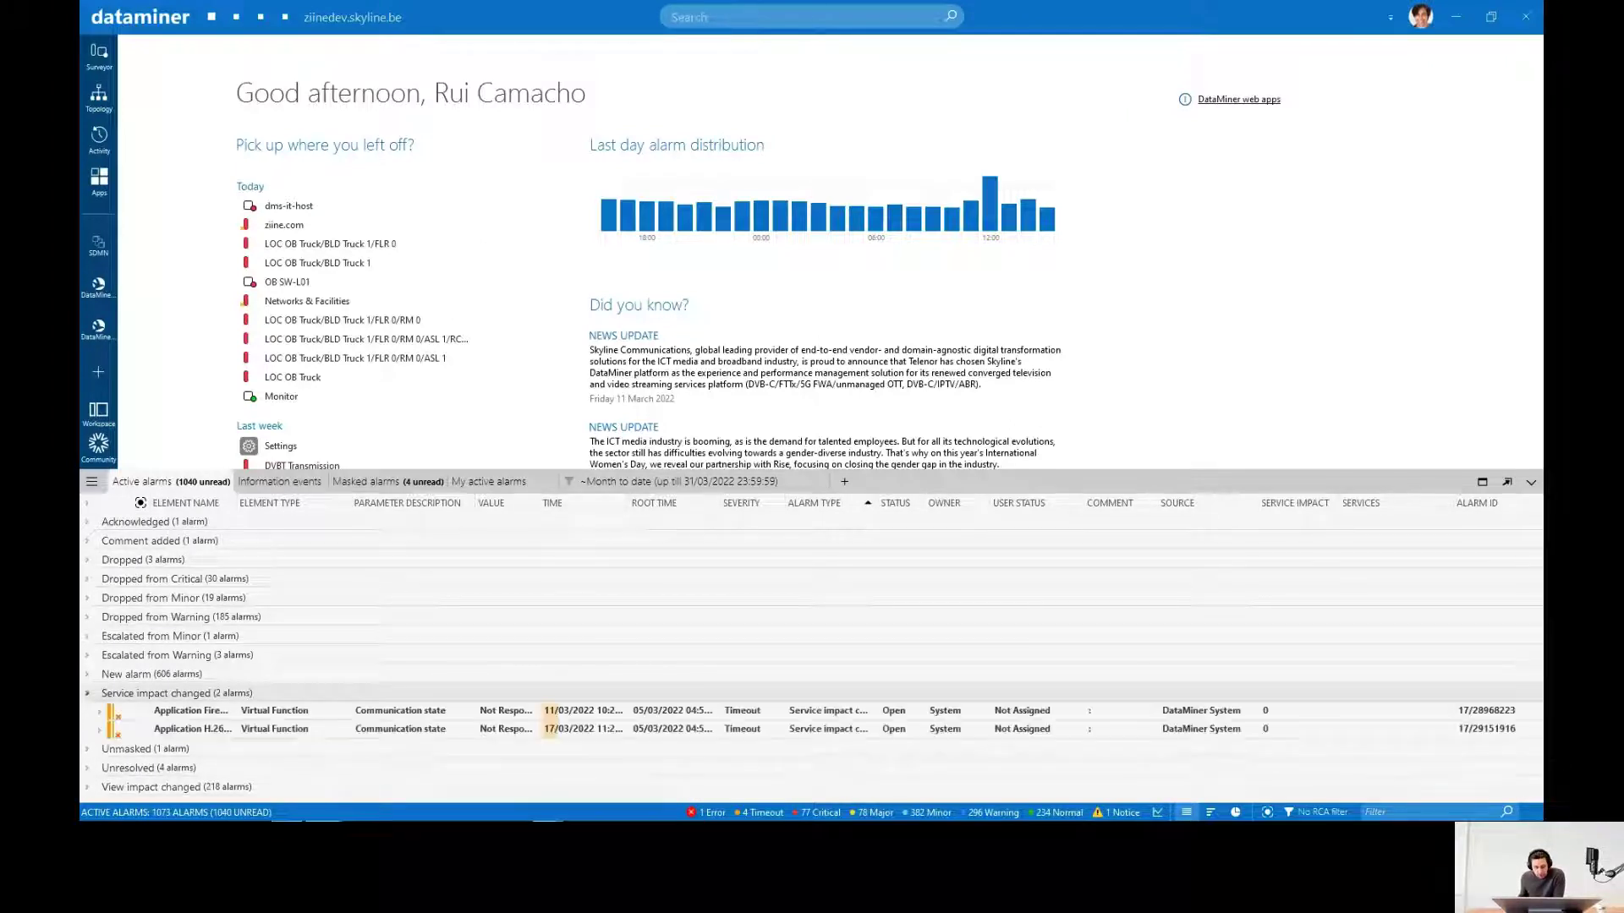
left_click(87, 694)
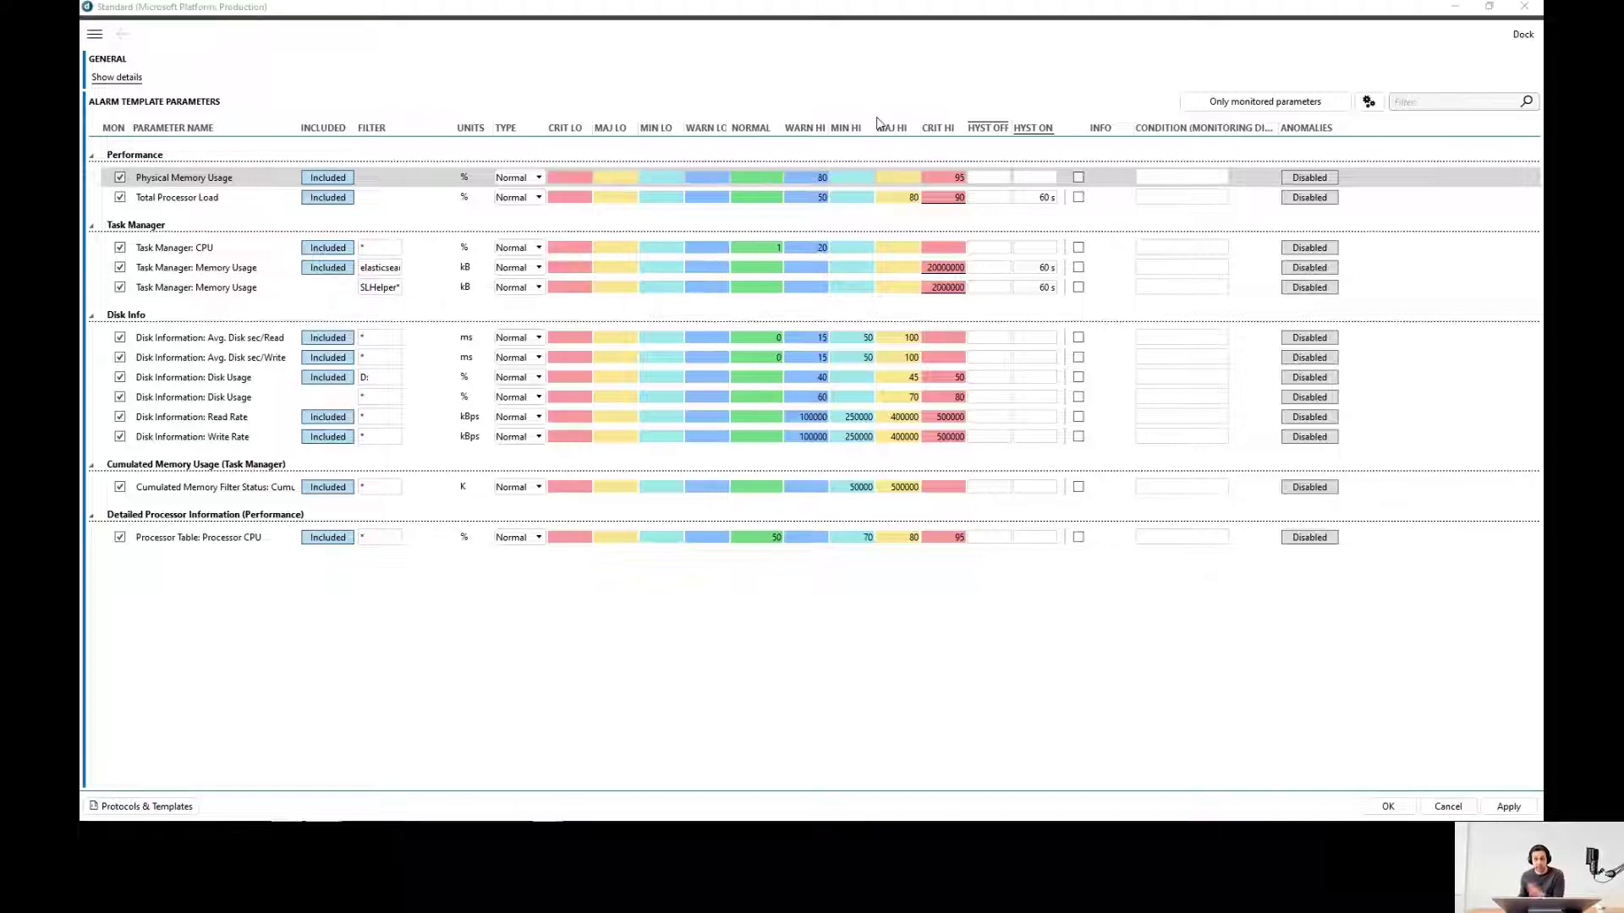
- Switch from the Standard (Microsoft Platforms Production) alarm template window back to the active alarms list
key("alt+Tab")
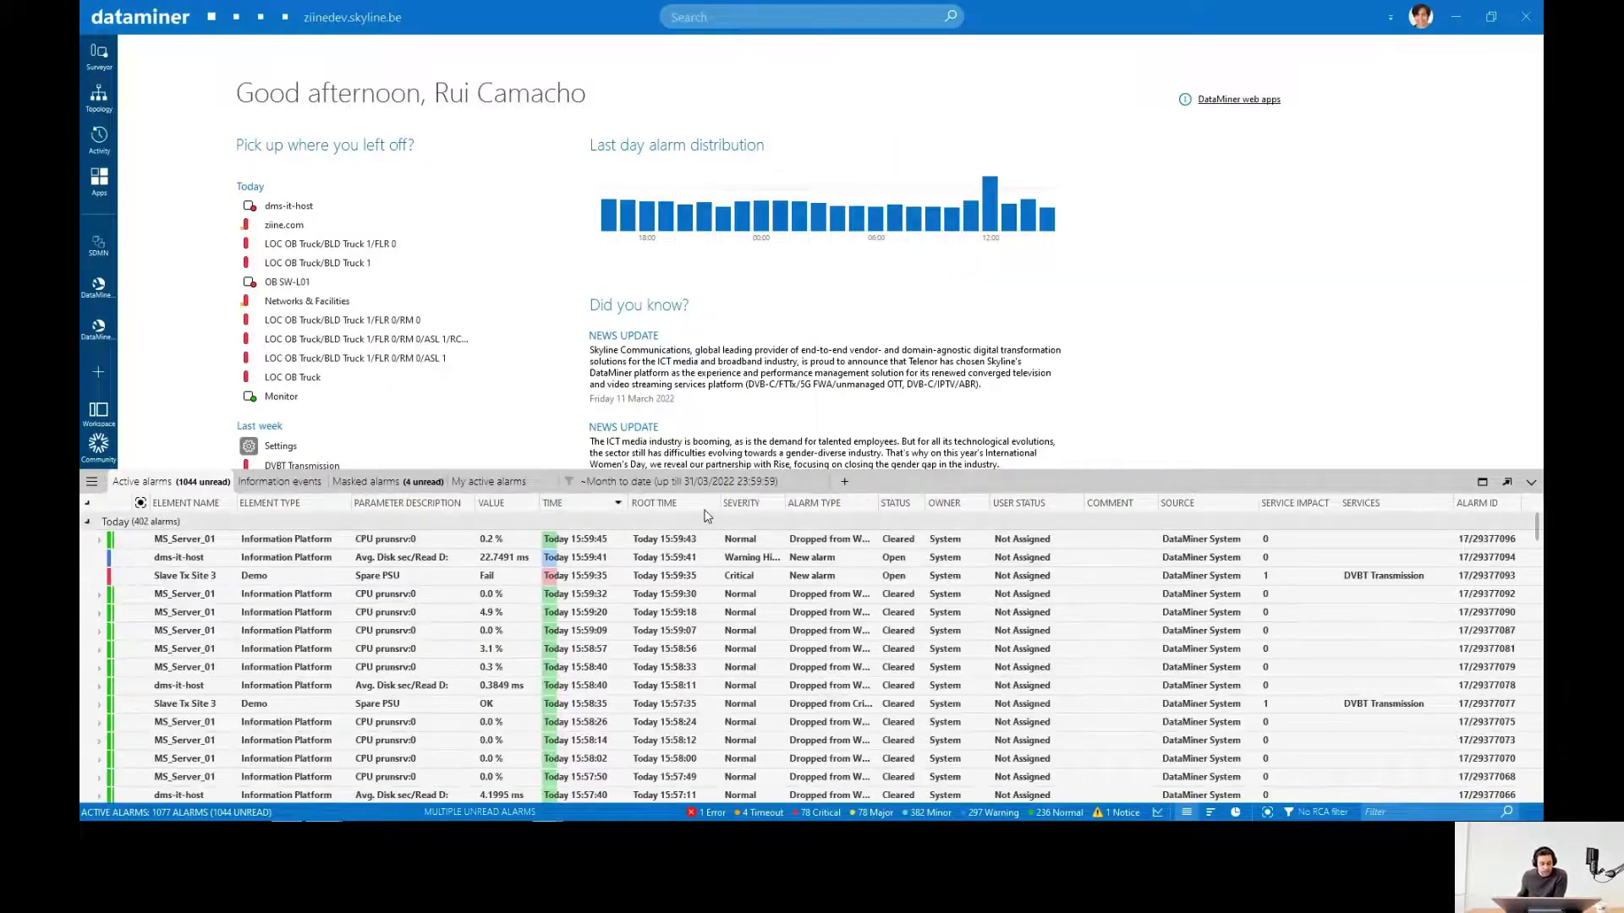
- Sort the active alarms by status, inspect the Cleared group, and check the status of the masked alarms before returning to the active alarms
left_click(910, 504)
left_click(89, 519)
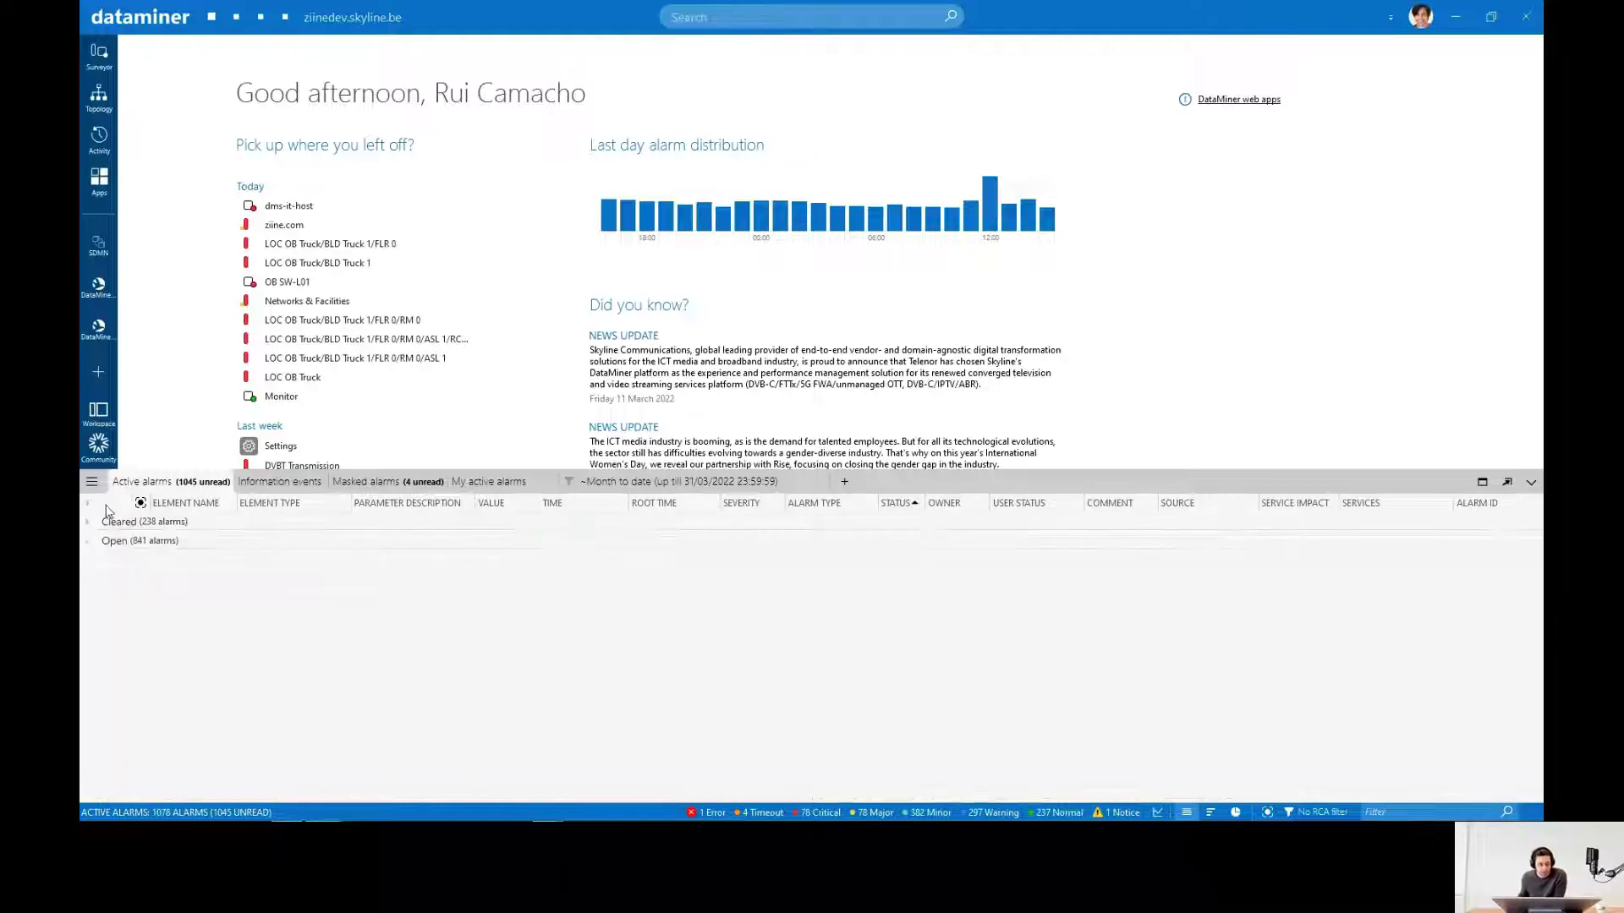
left_click(90, 522)
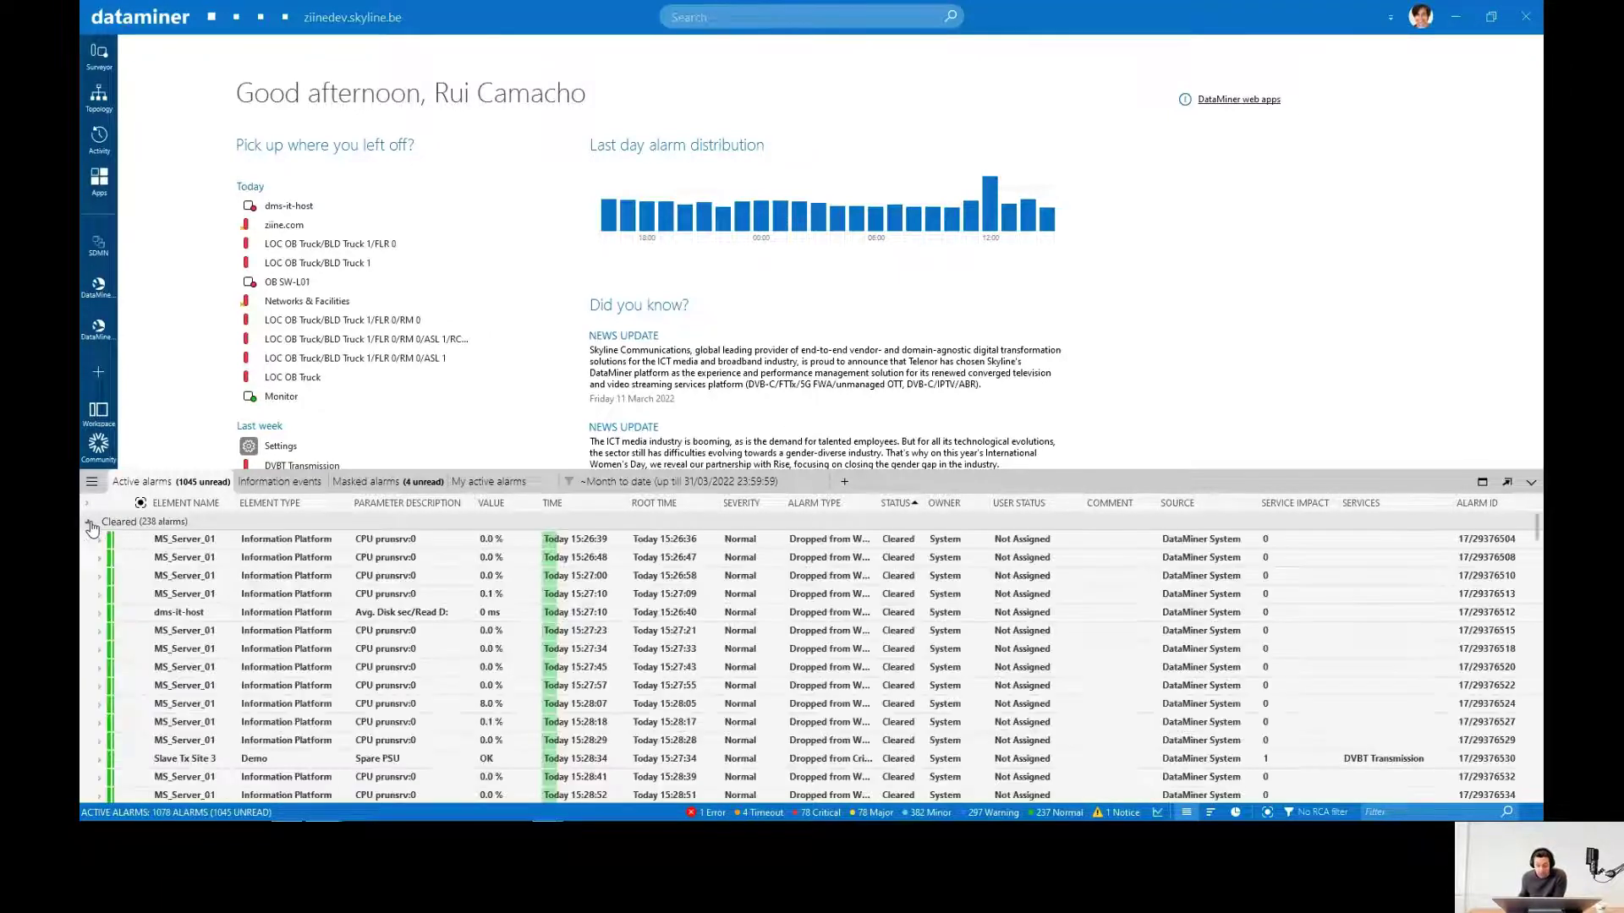
left_click(90, 522)
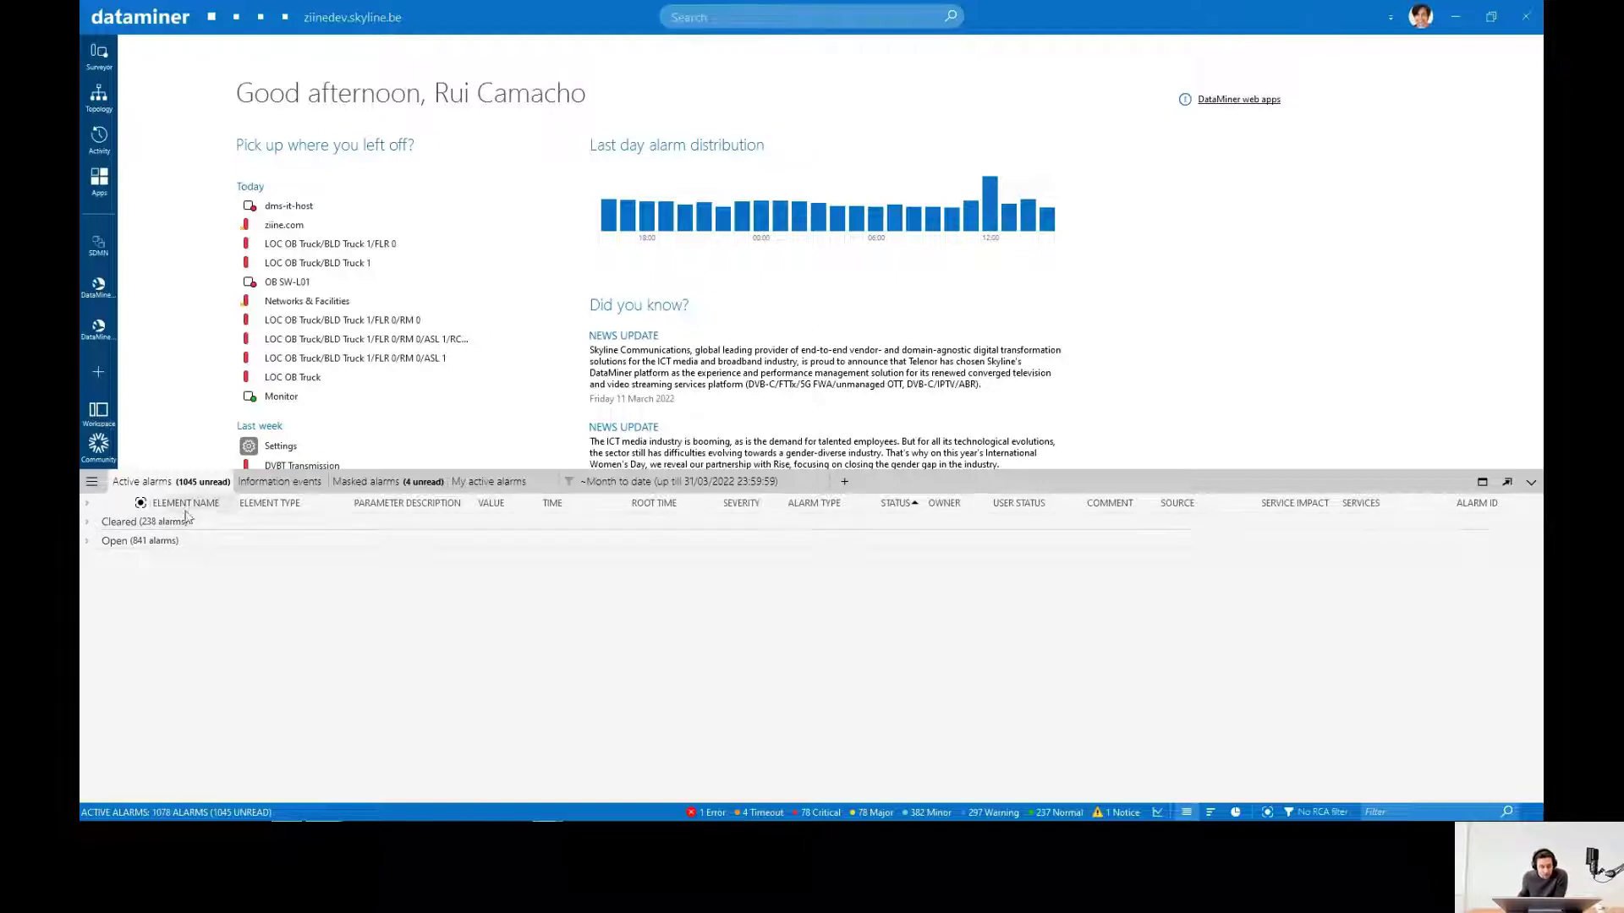
left_click(372, 484)
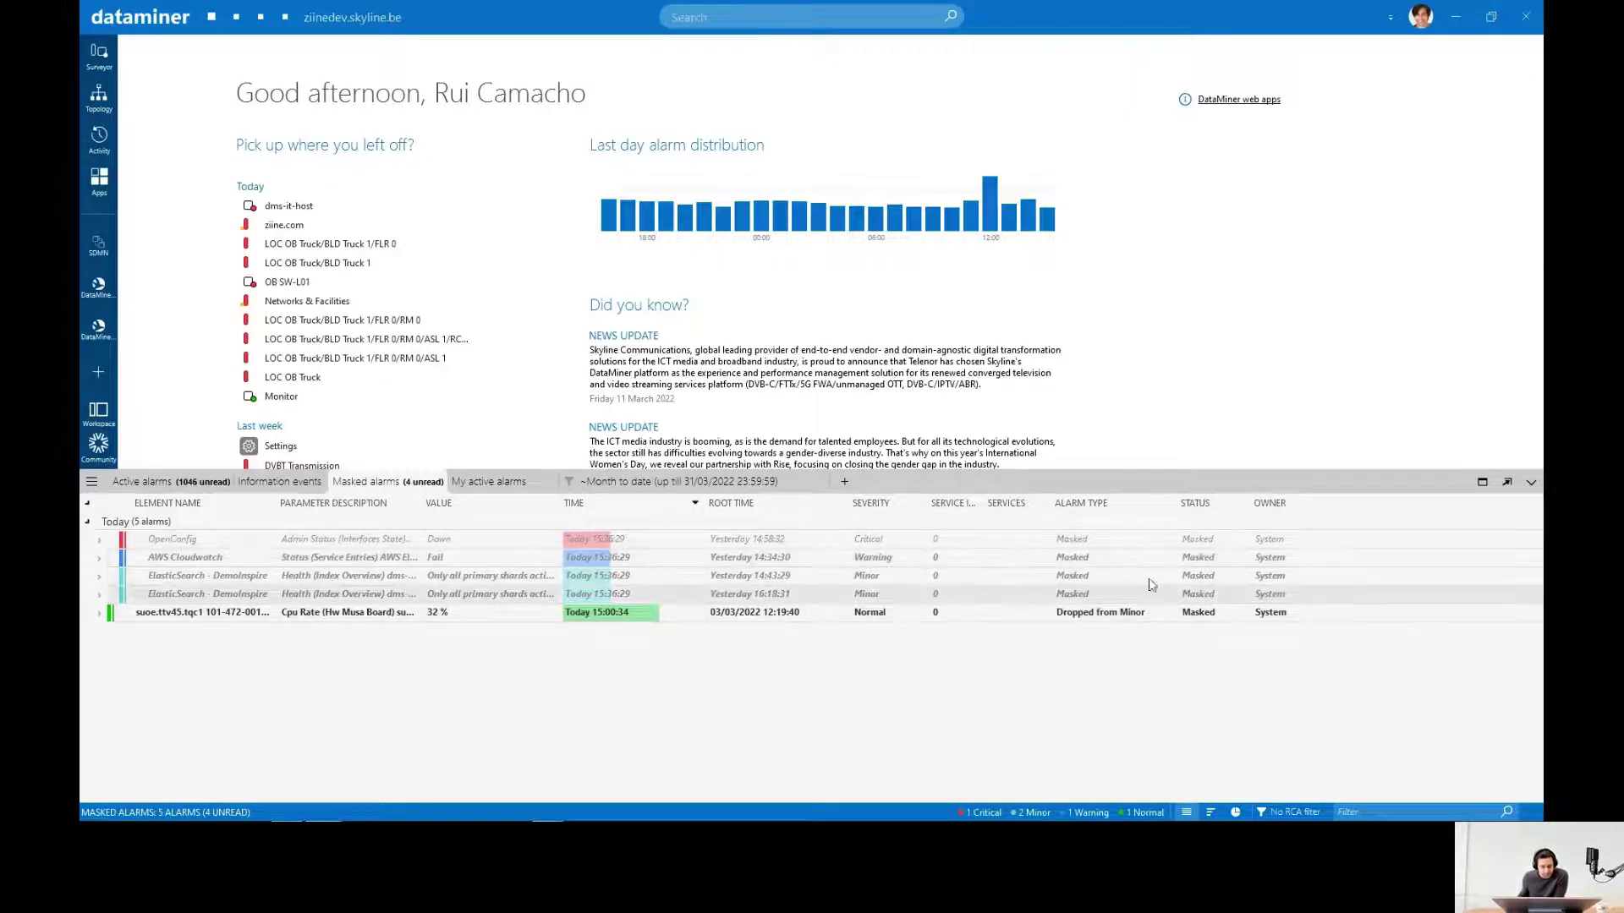
left_click(180, 486)
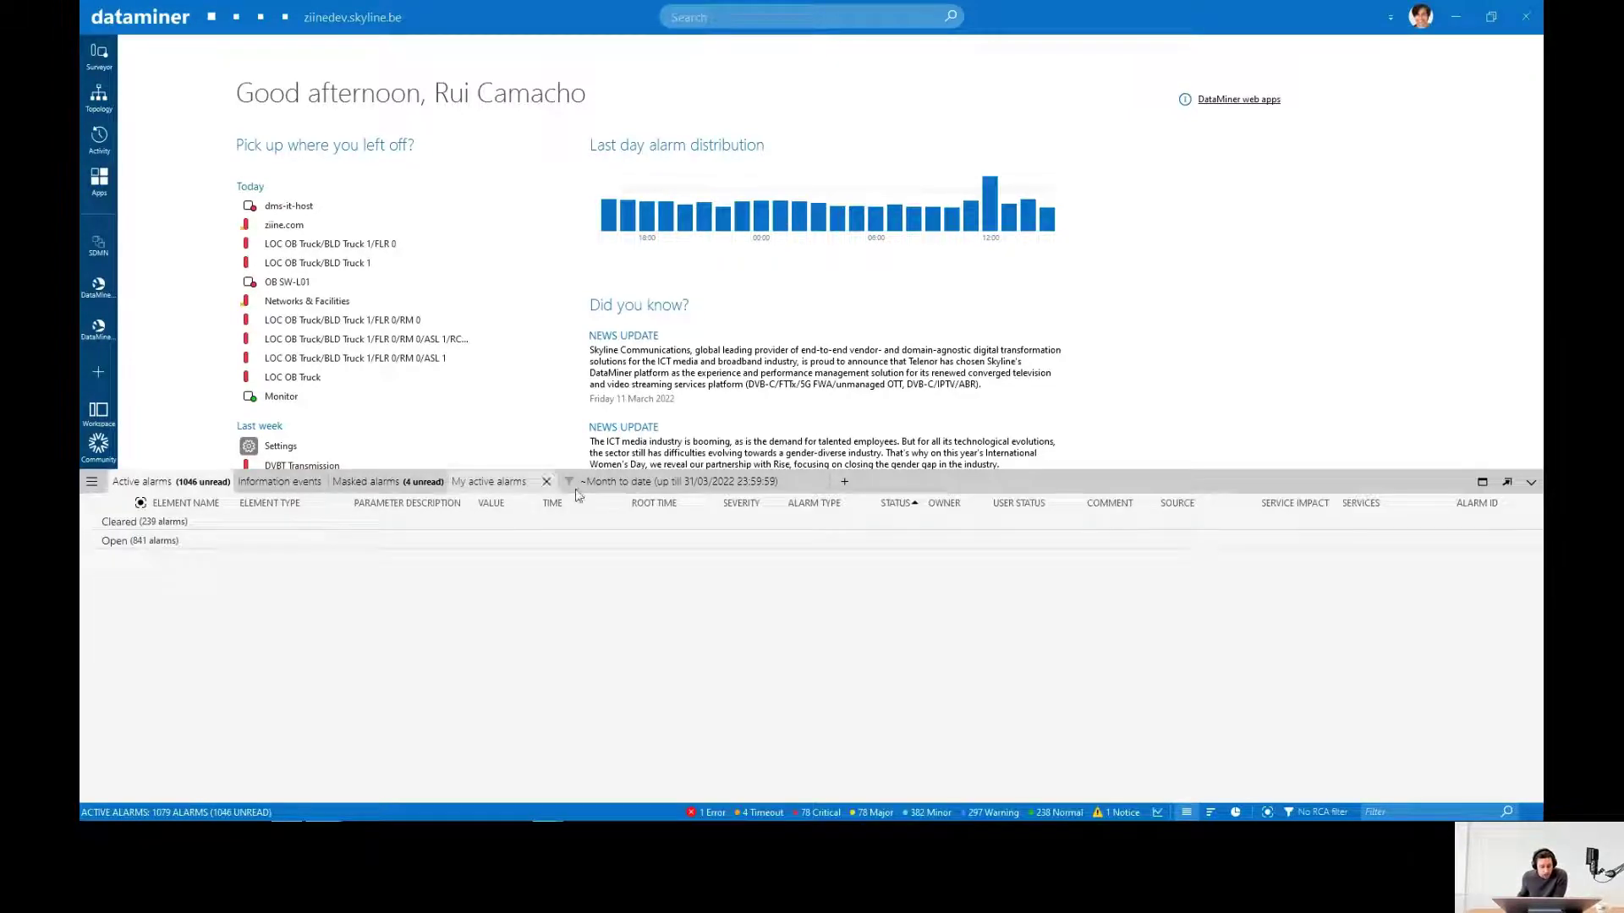
- Sort the active alarms by owner in ascending and descending order to compare the owner groups
left_click(944, 503)
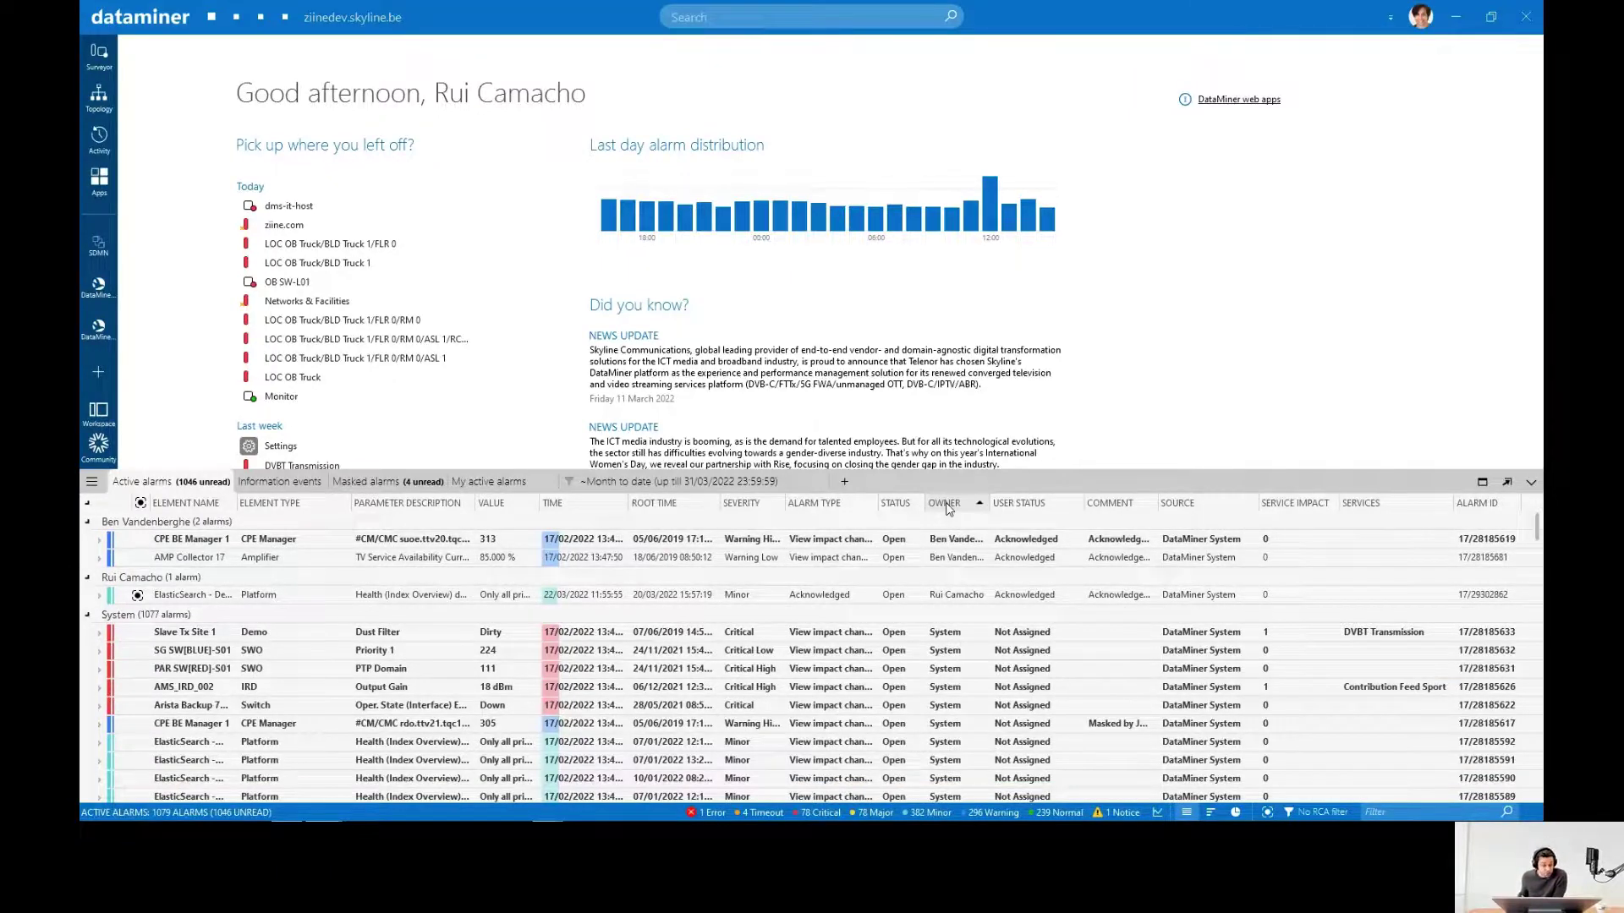
left_click(946, 502)
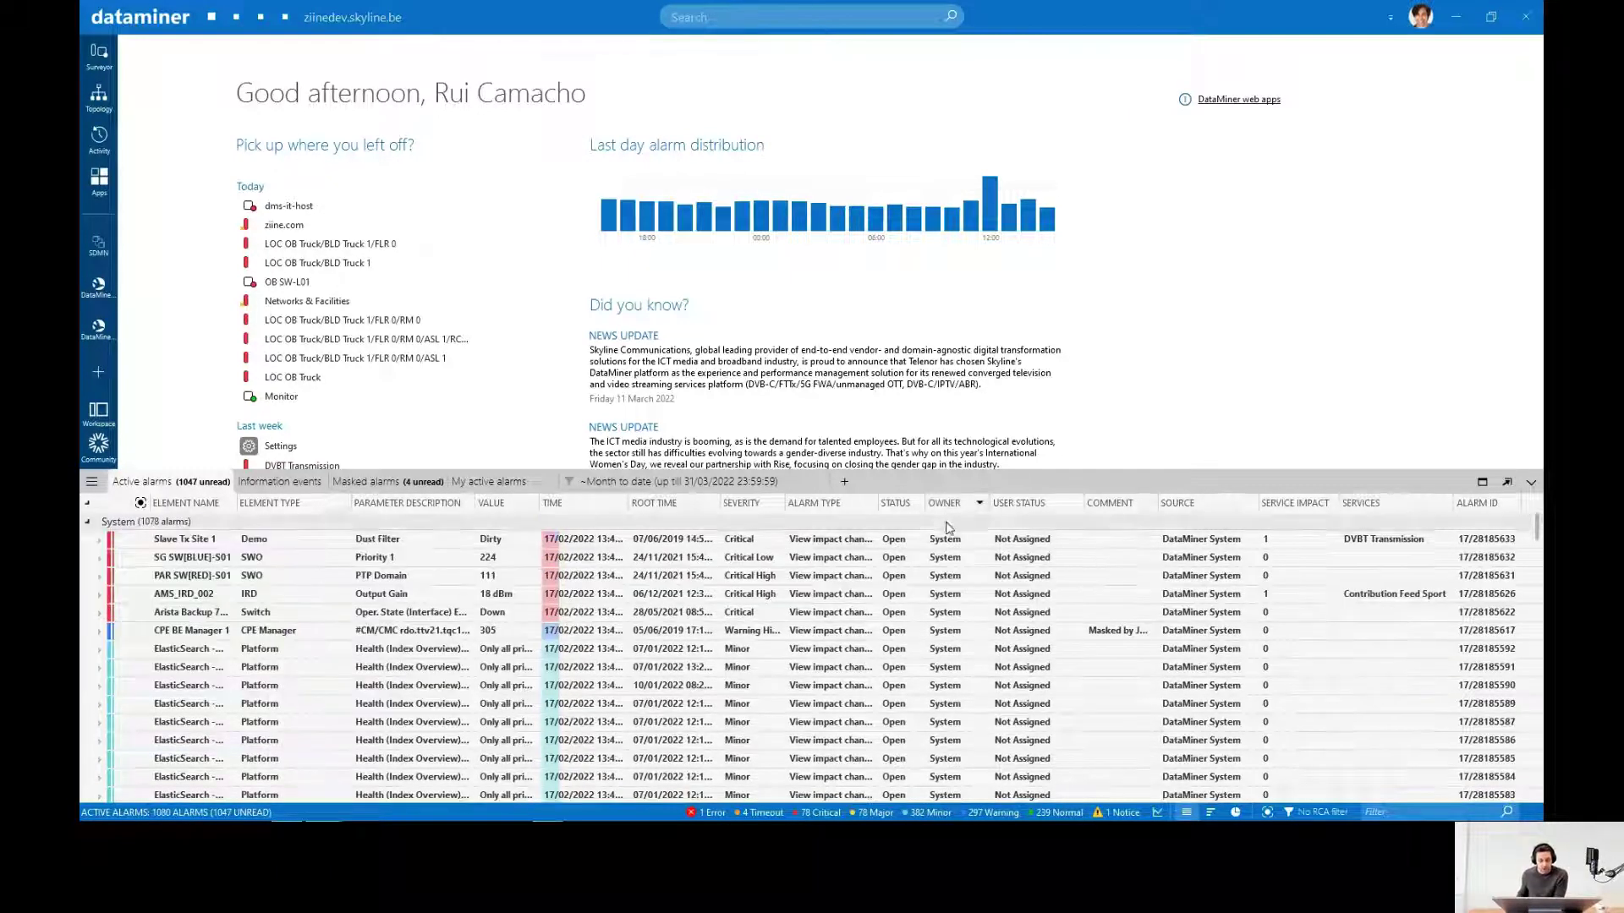
- Examine the active alarms grouped by user status, collapsing the Not Assigned, Acknowledged and Unresolved groups again, and return to sorting by time
left_click(1011, 504)
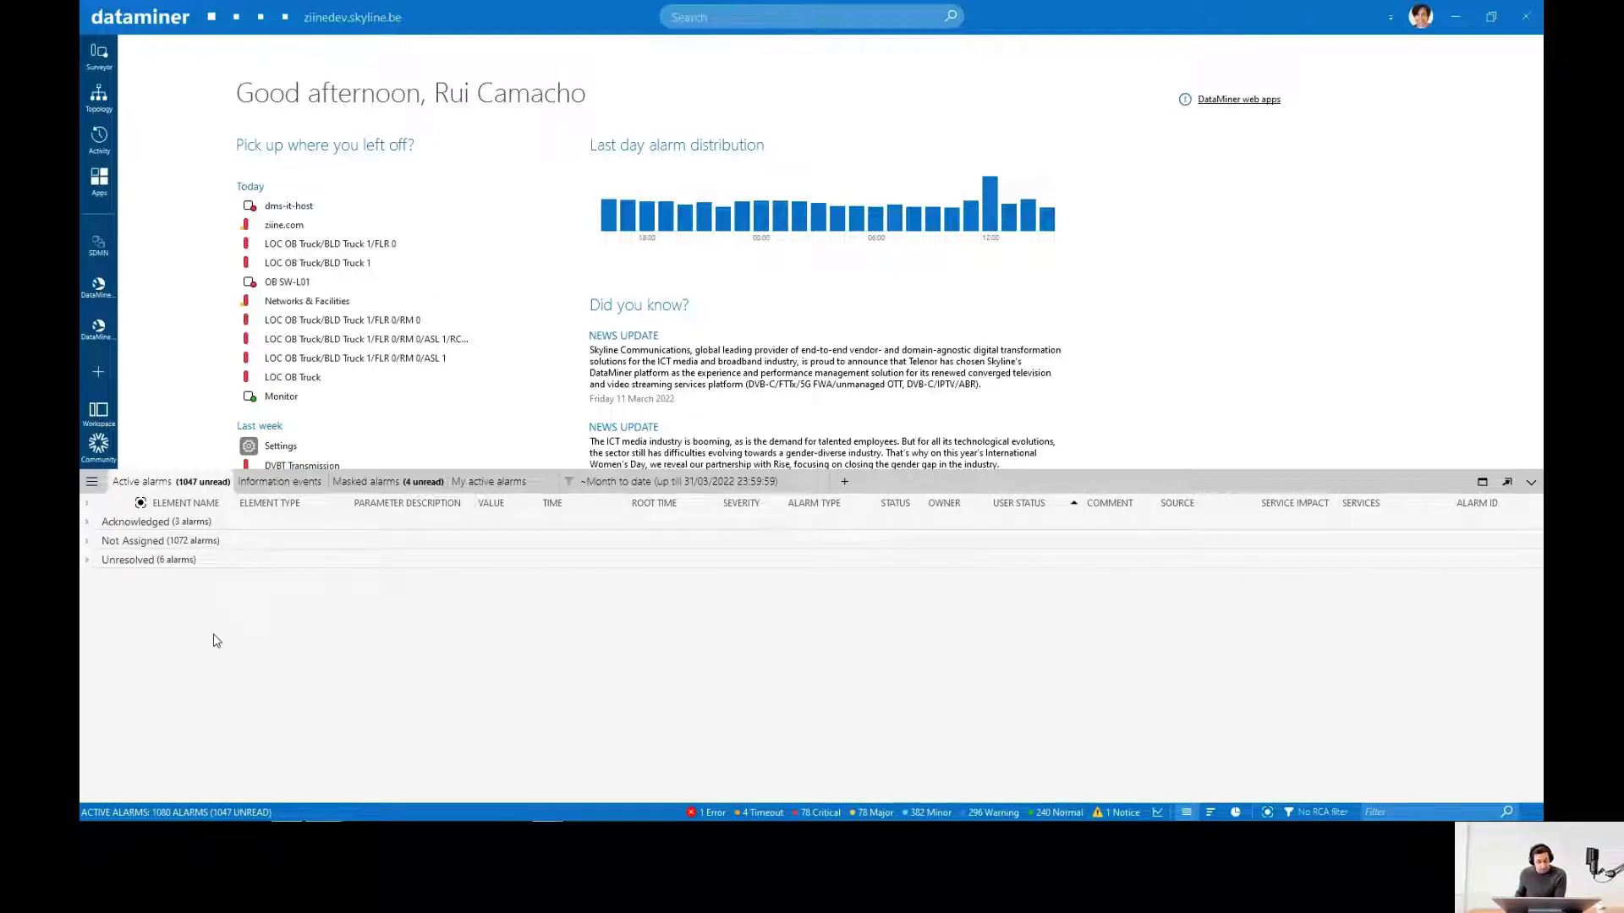
left_click(85, 542)
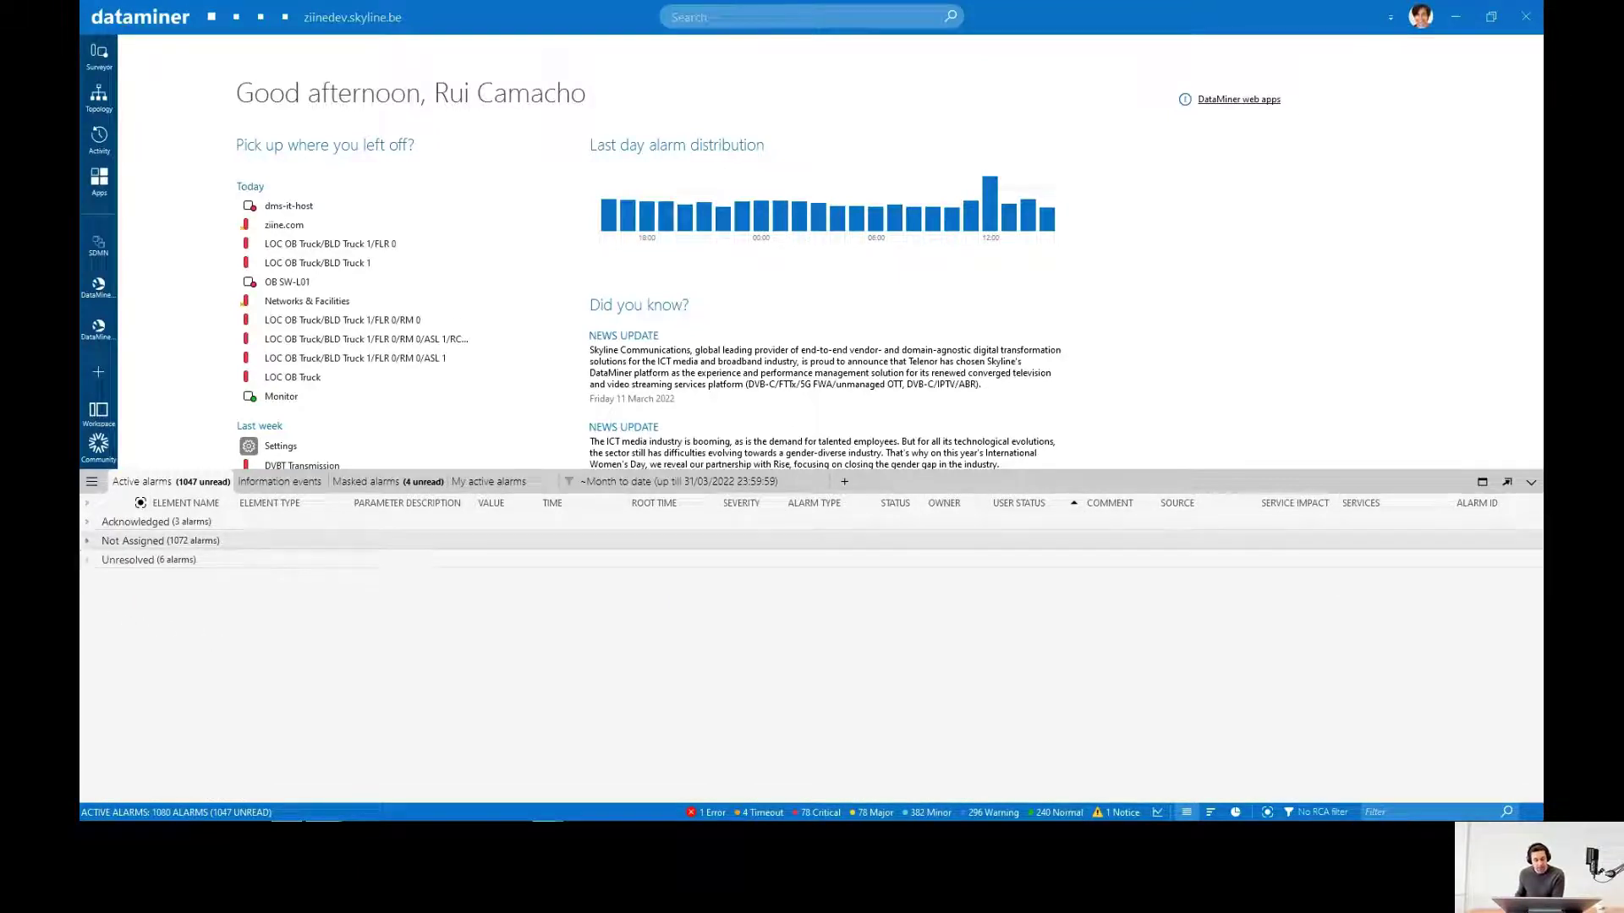
left_click(86, 542)
left_click(87, 523)
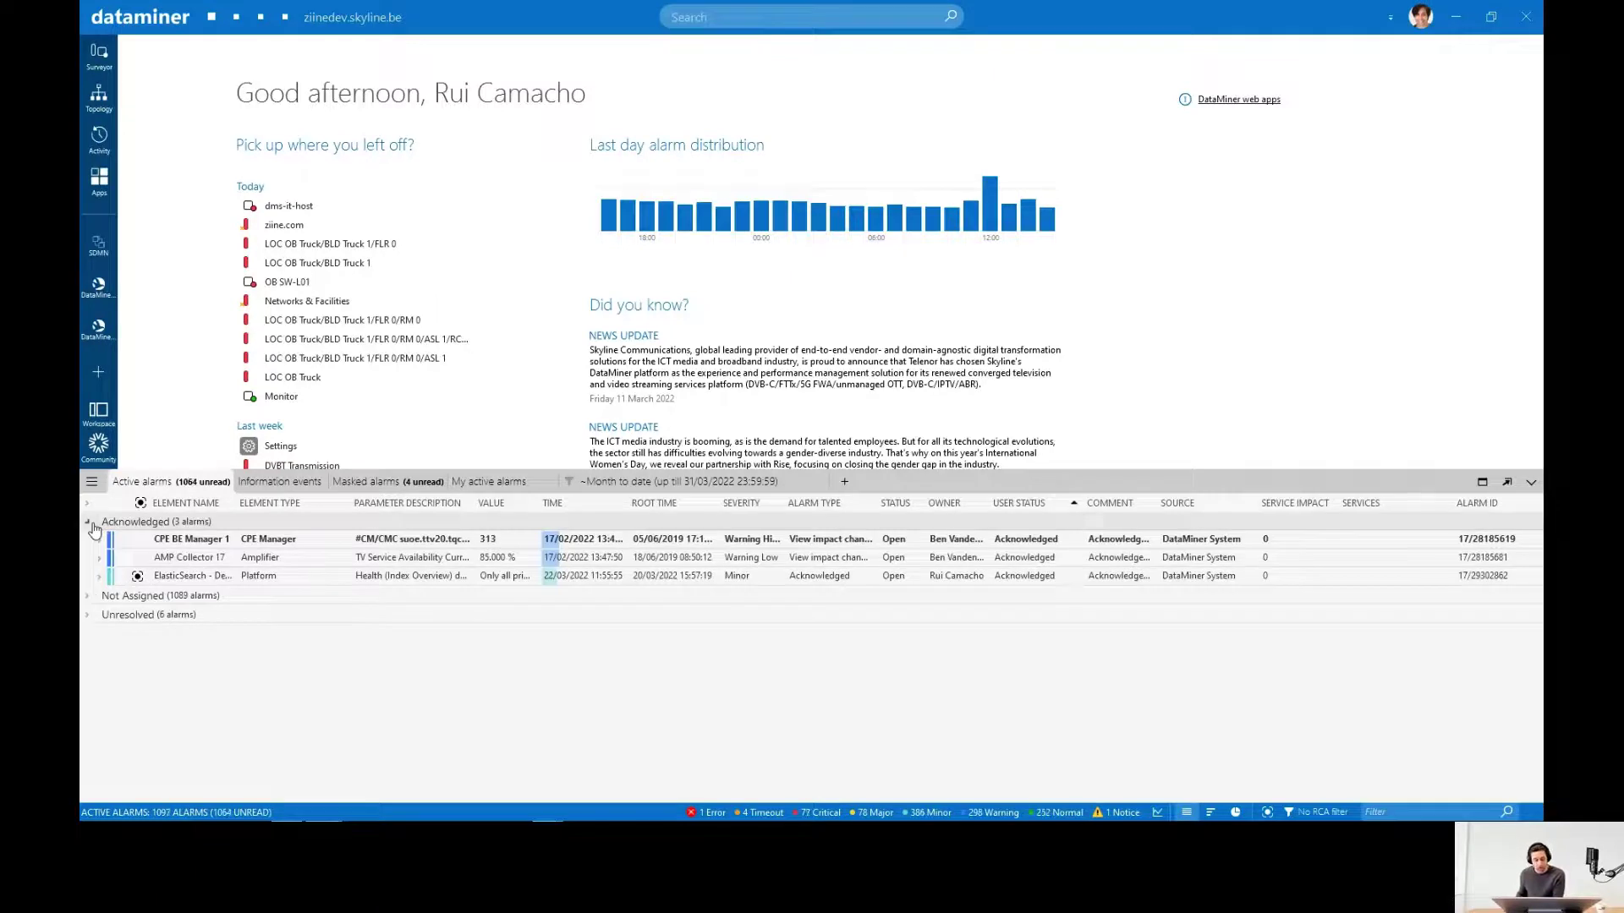
left_click(88, 522)
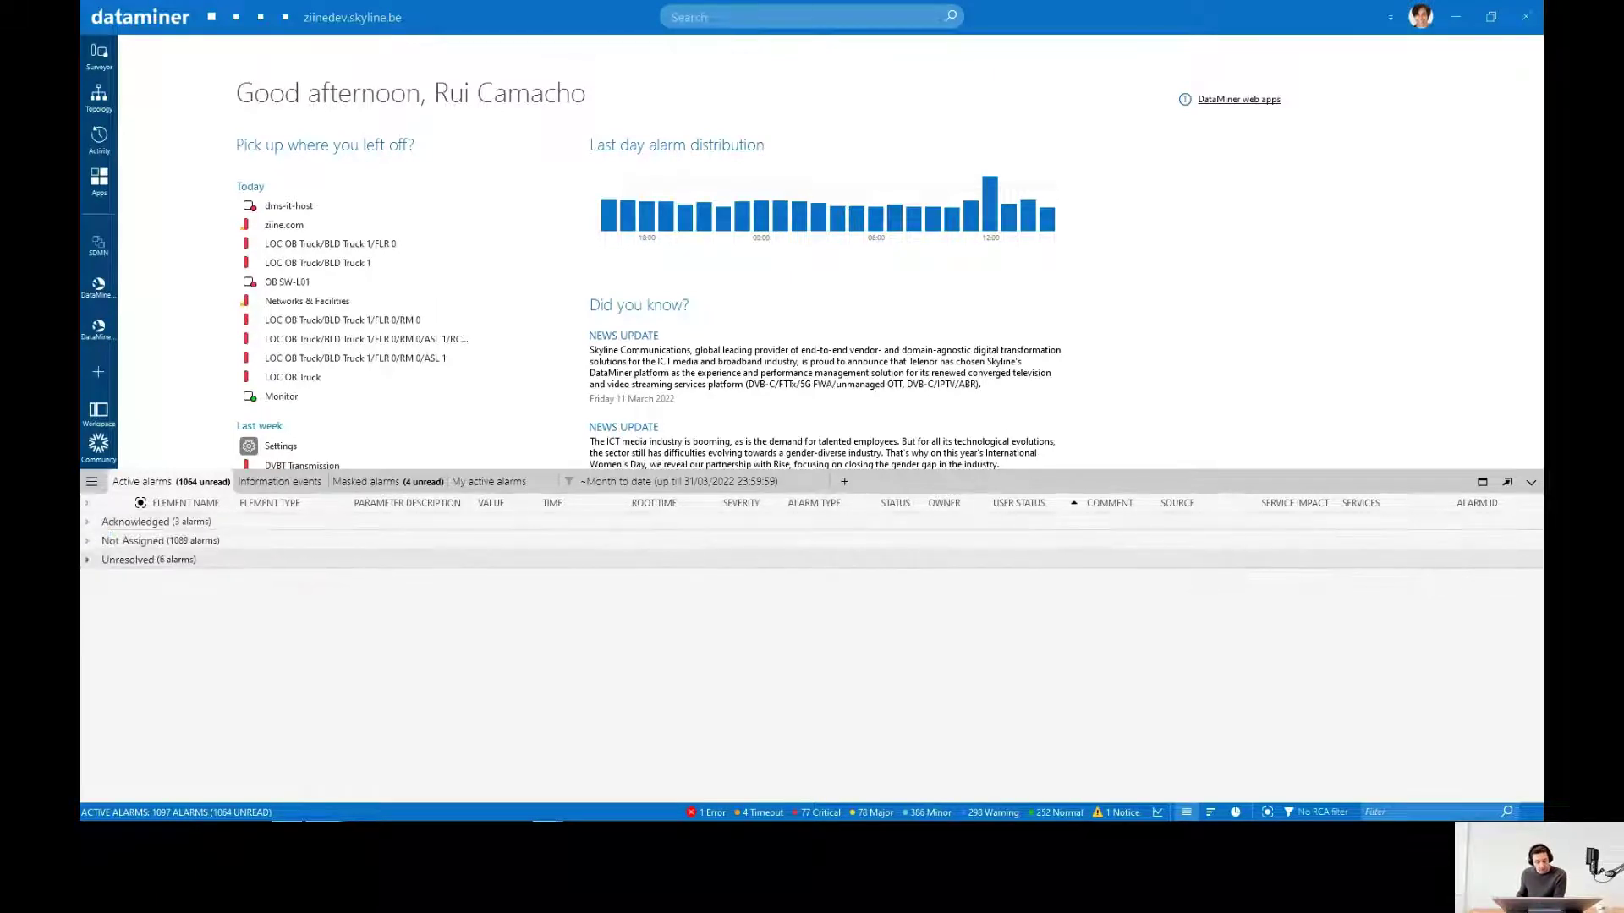
left_click(87, 560)
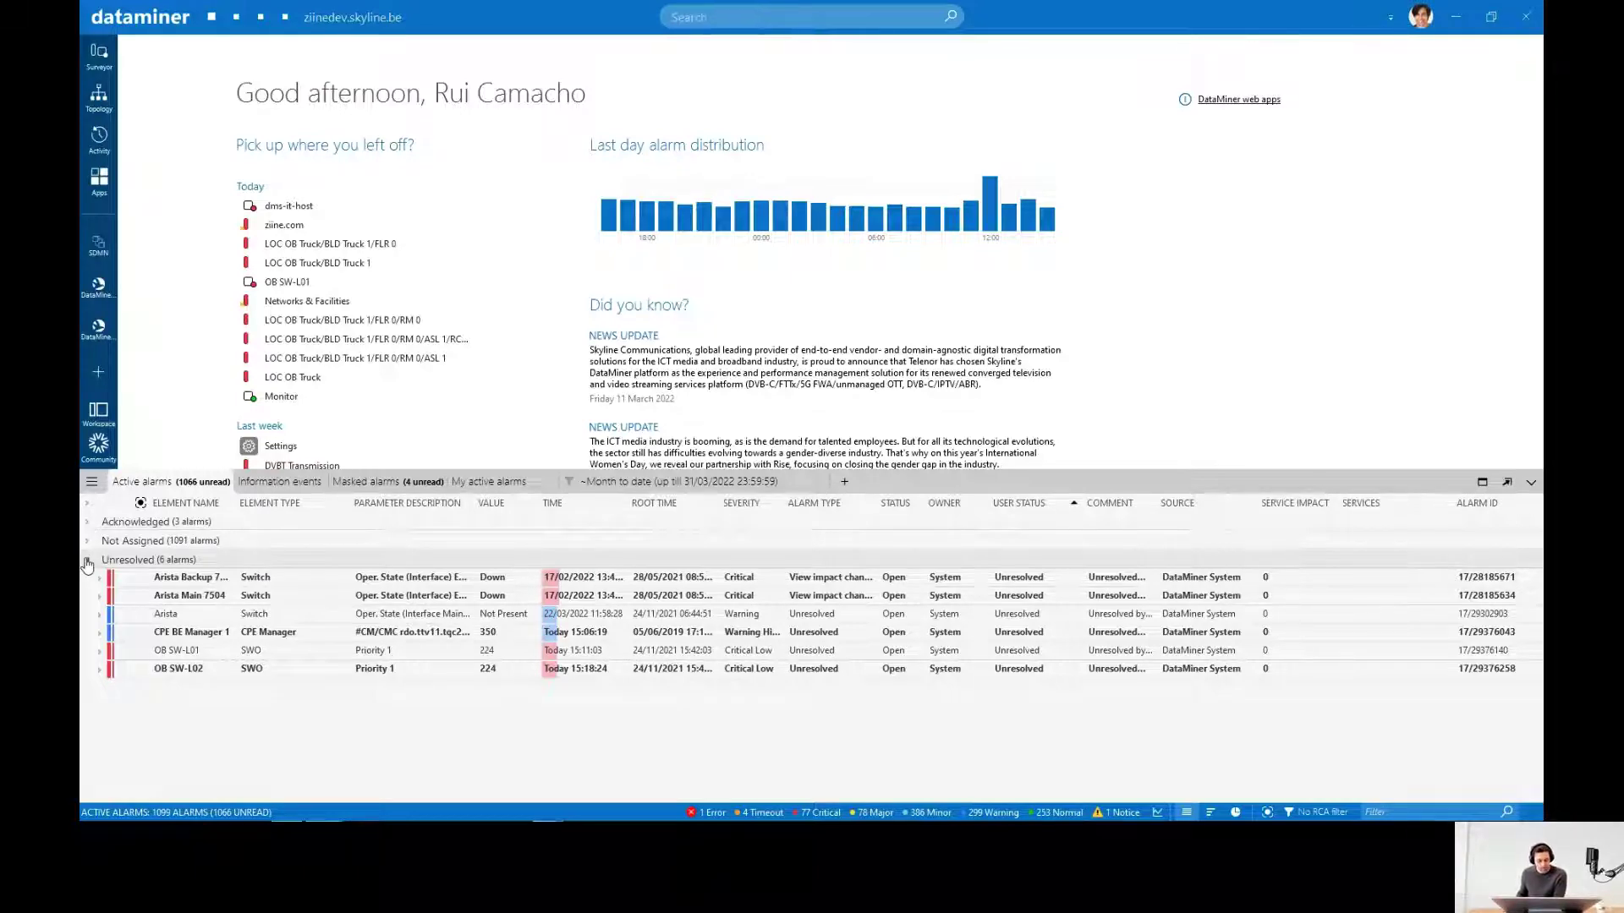
left_click(87, 561)
left_click(562, 503)
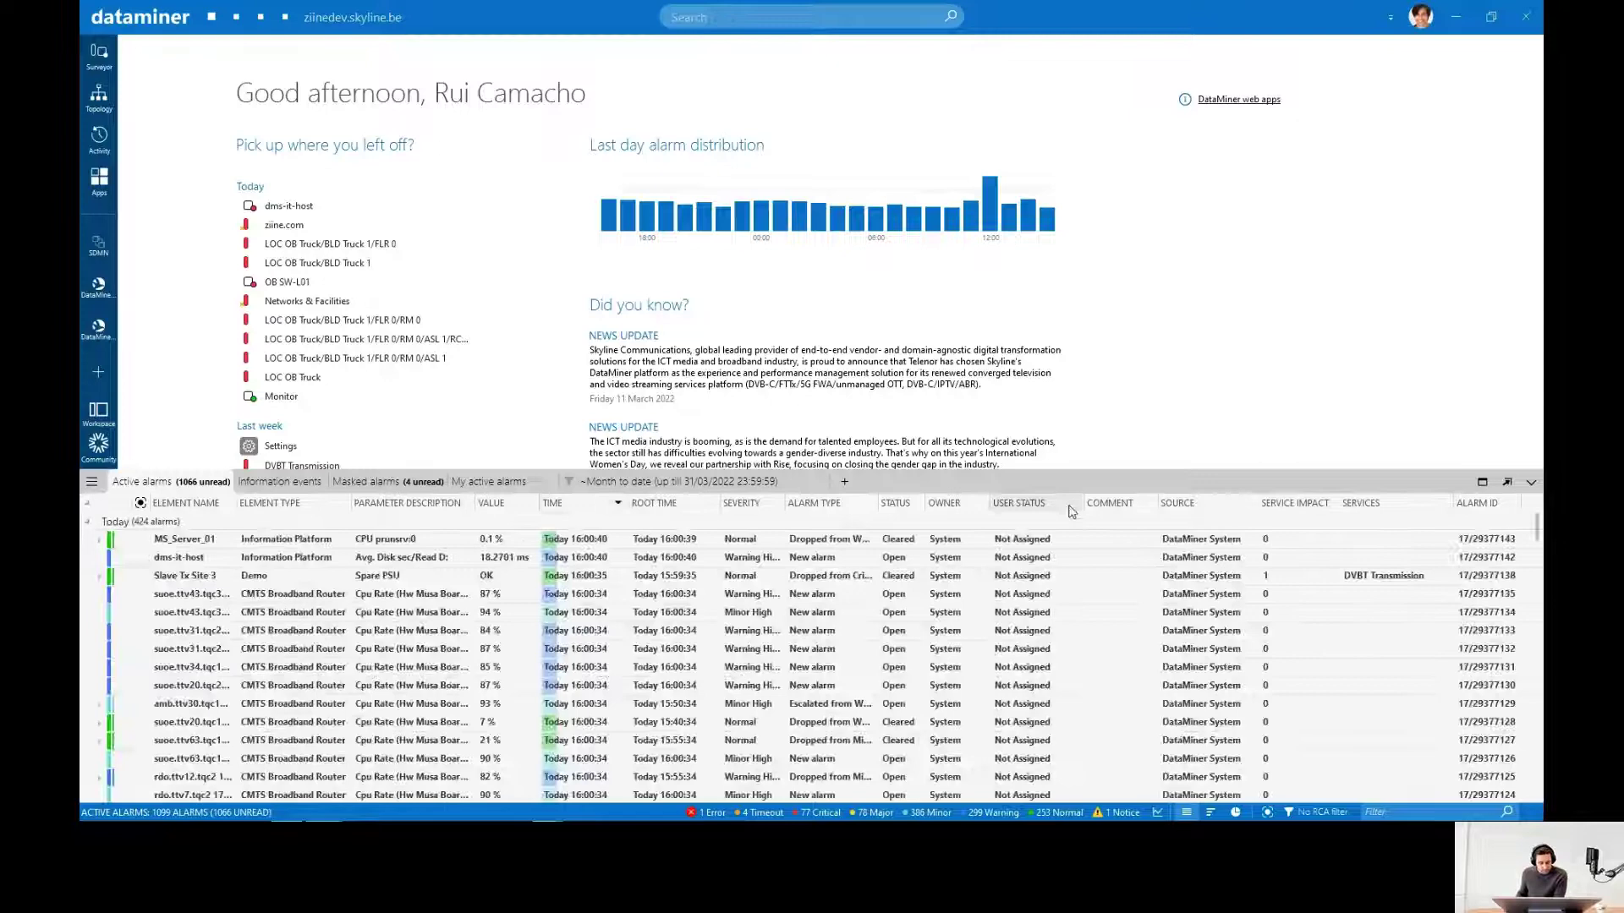
- Sort the active alarms by comment, widen the Comment column to read the full comments, and restore its narrower width
left_click(1125, 505)
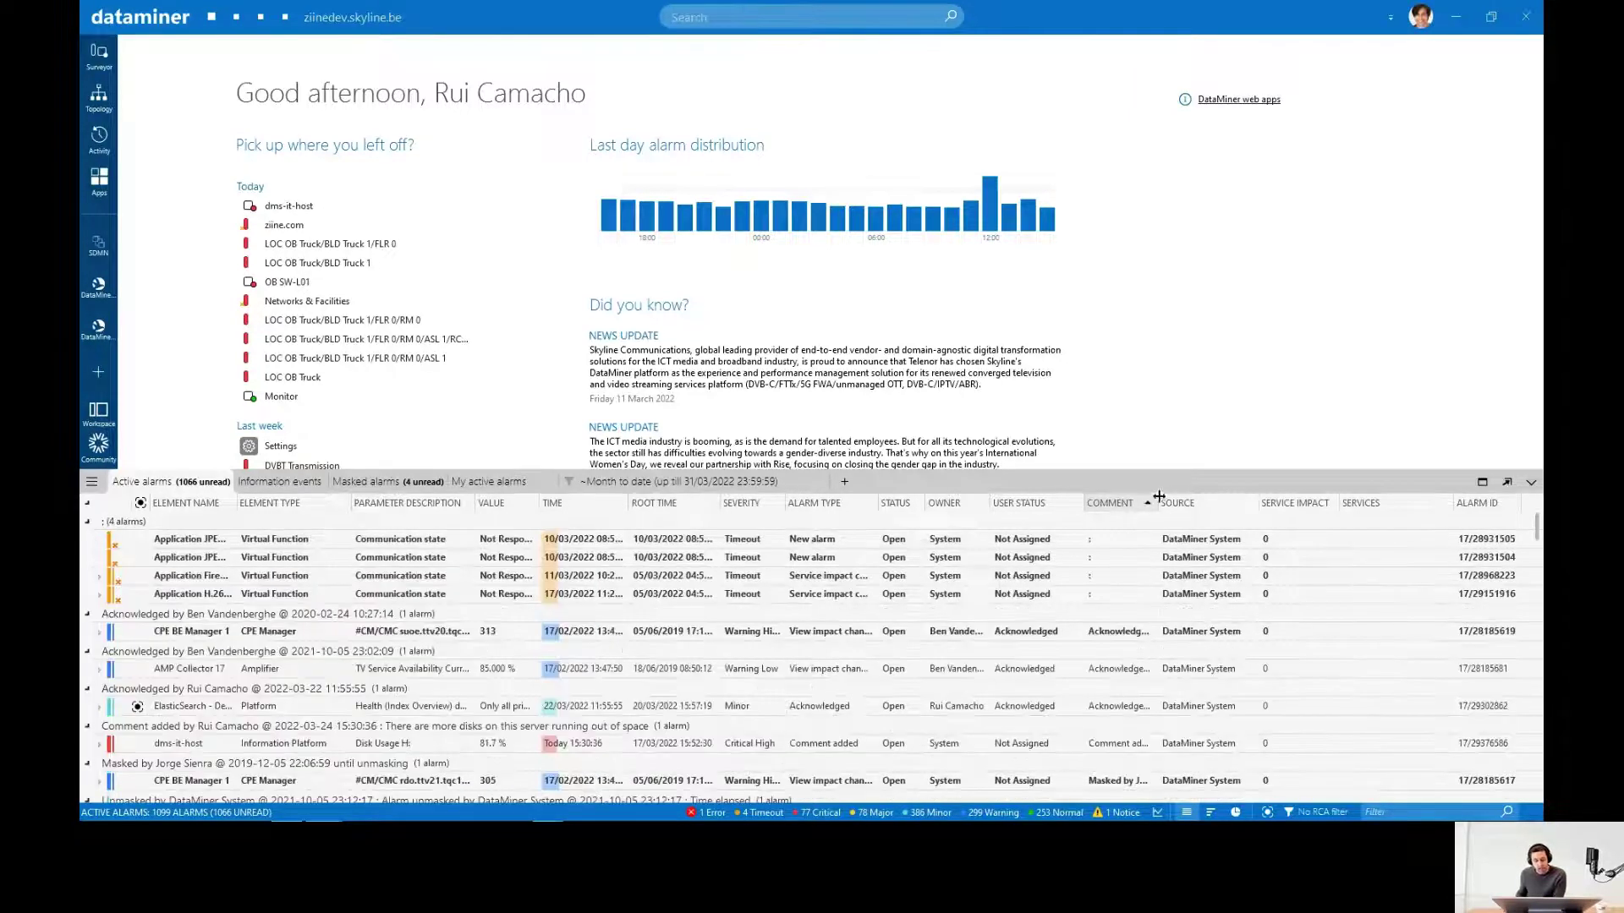
left_click_drag(1159, 496, 1423, 497)
scroll(1212, 626, "down", 2)
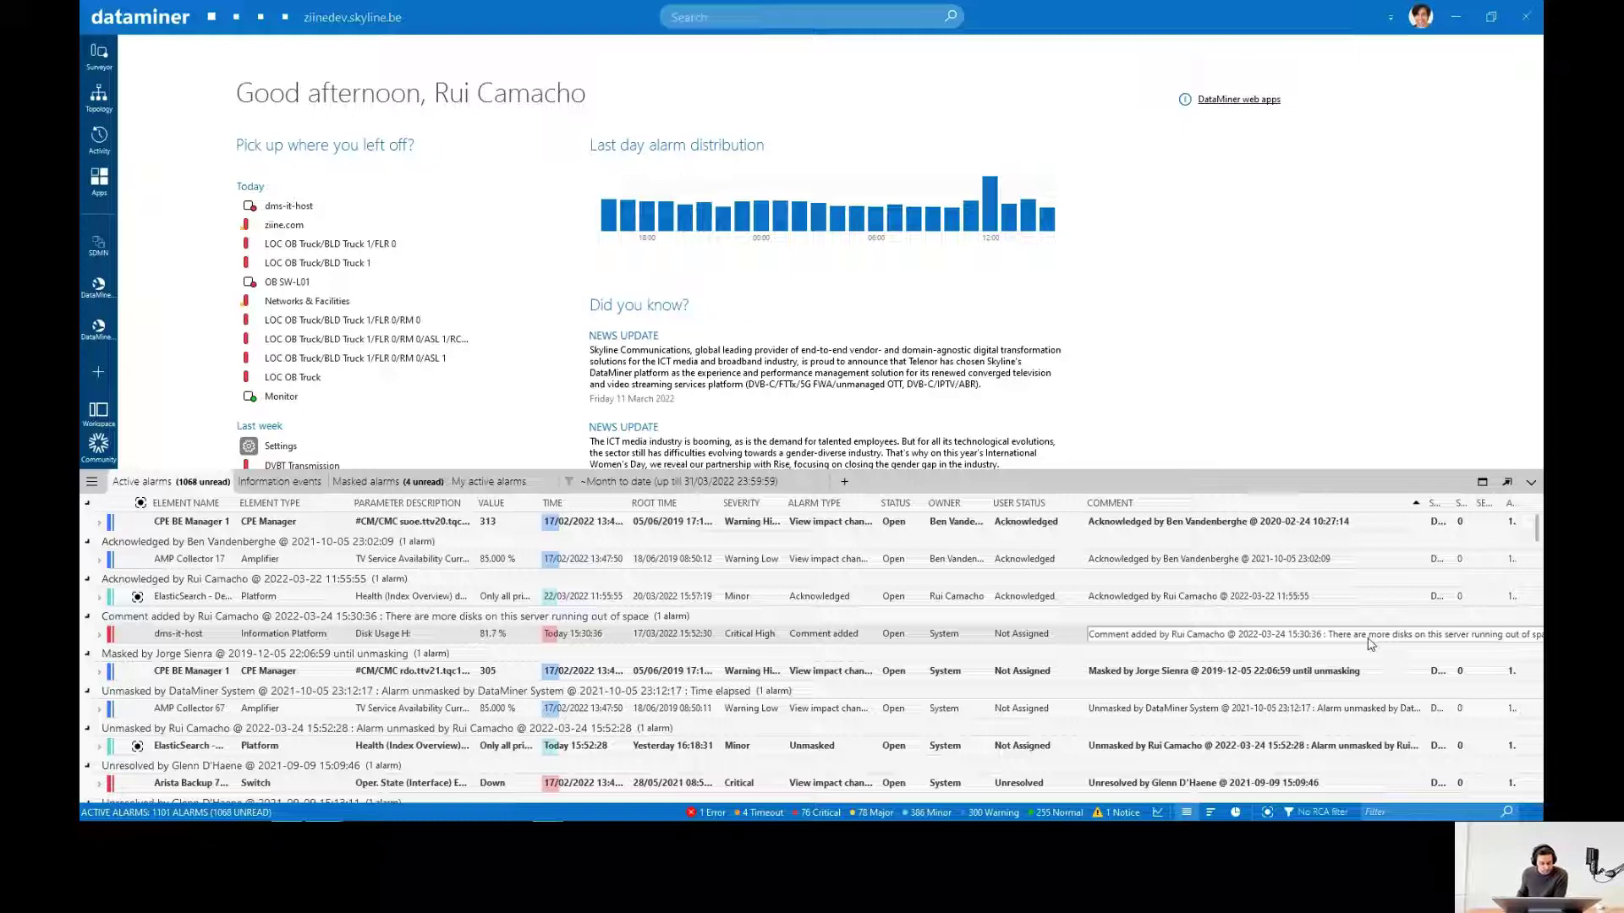
left_click_drag(1425, 502, 1154, 502)
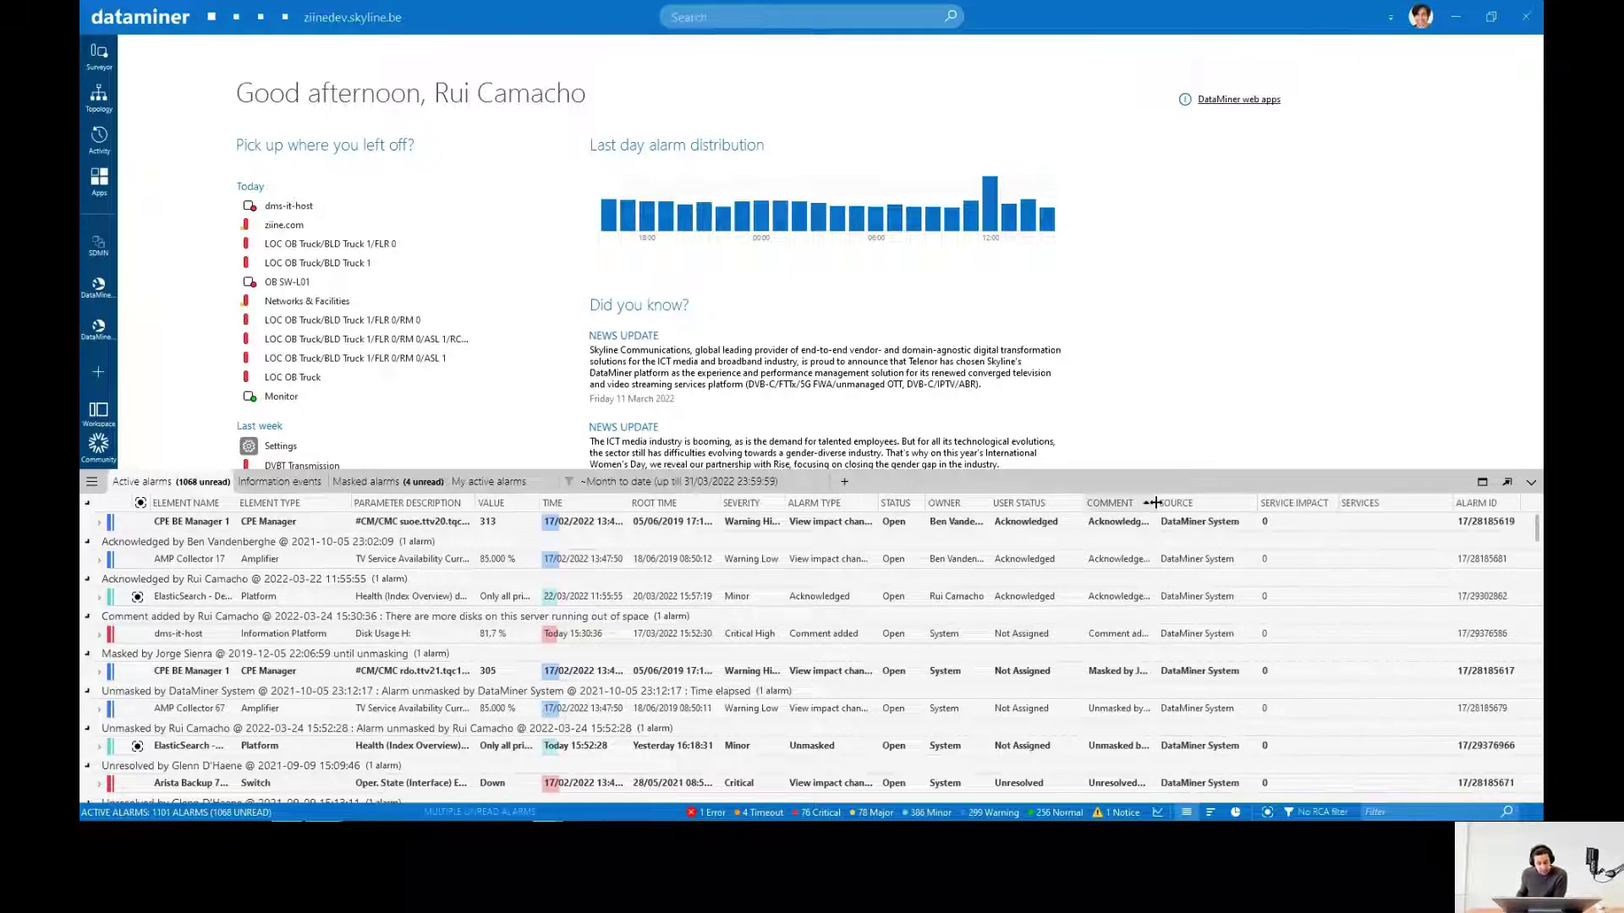
- Sort the active alarms by source and inspect the Clustering Engine and Suggestion Engine groups, collapsing each again
left_click(1180, 502)
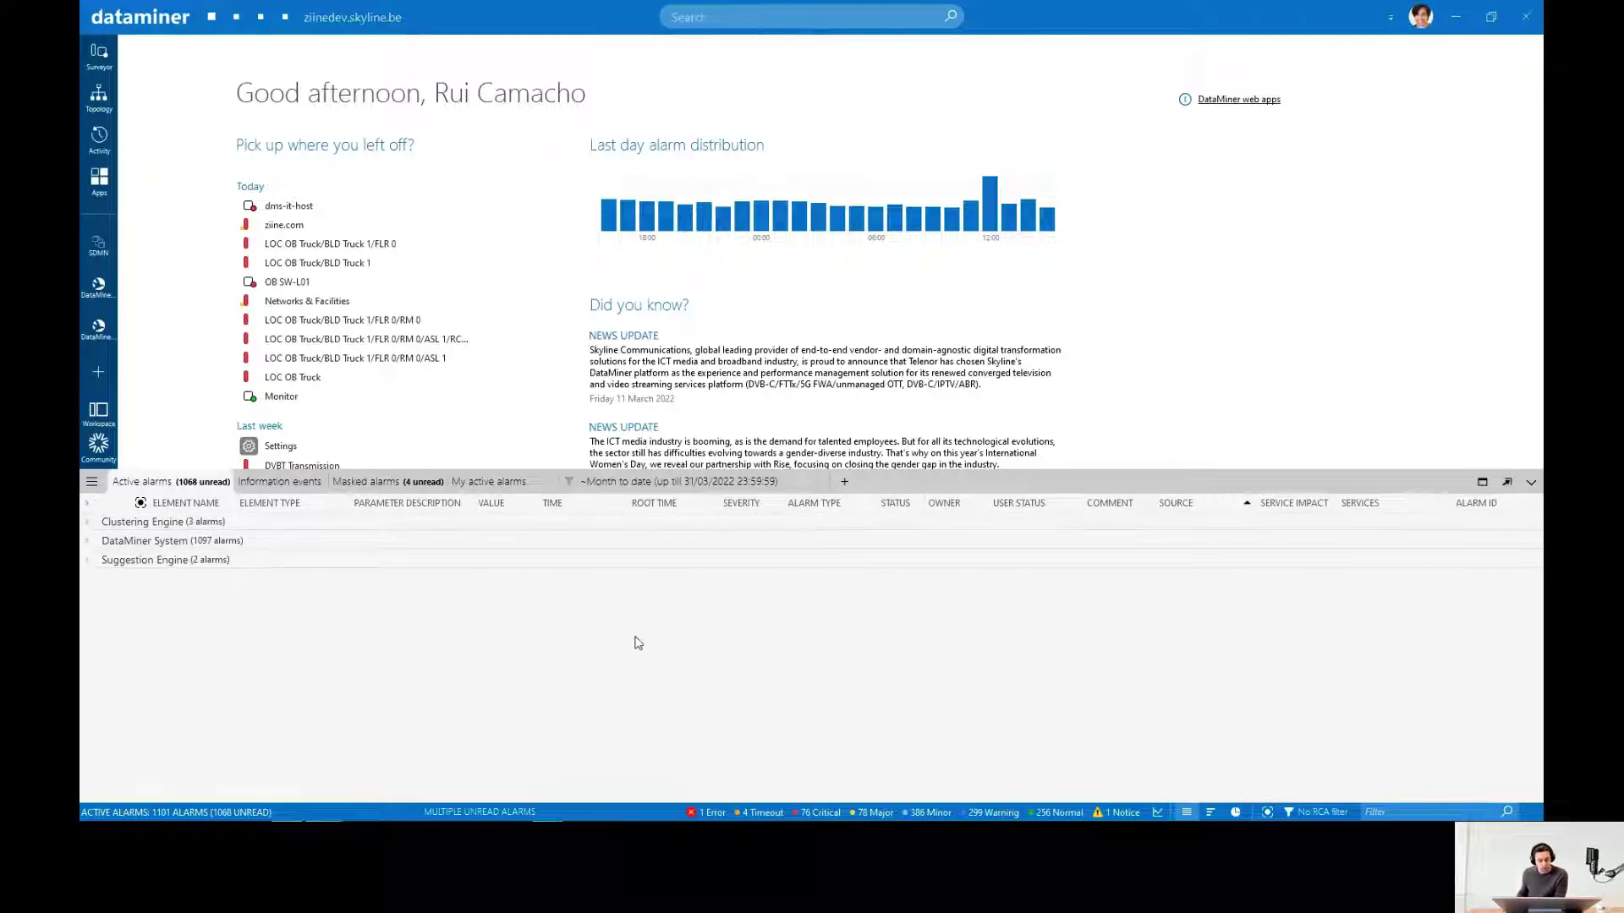
left_click(90, 523)
left_click(89, 522)
left_click(90, 560)
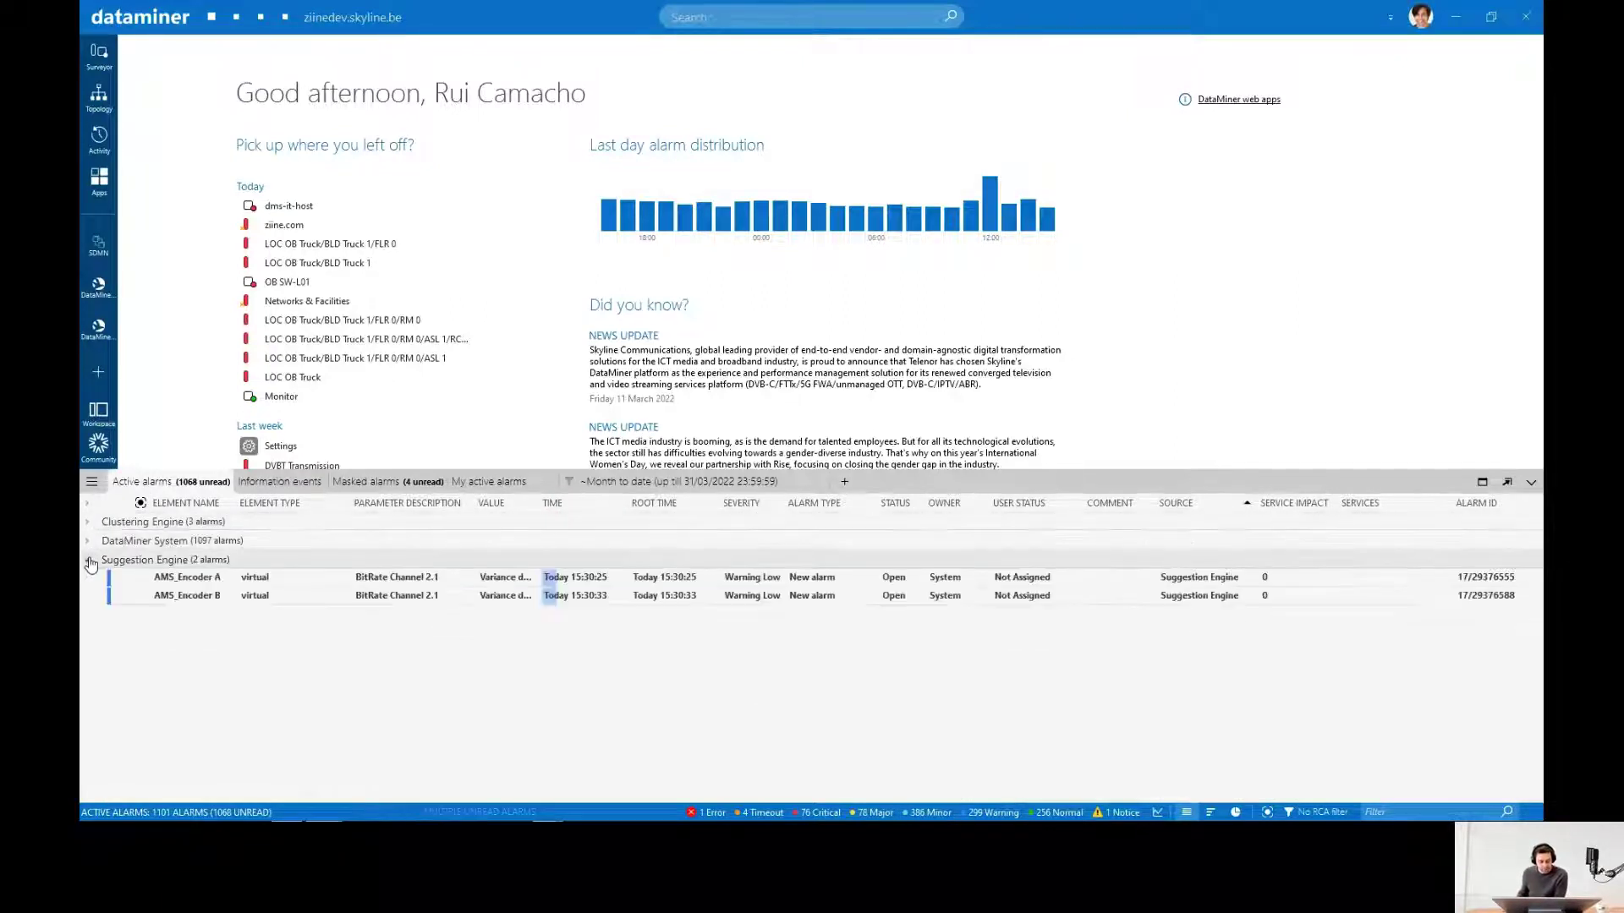
left_click(89, 559)
- Sort the active alarms by service impact in descending order, narrow that column slightly, and review the affected services
left_click(1294, 503)
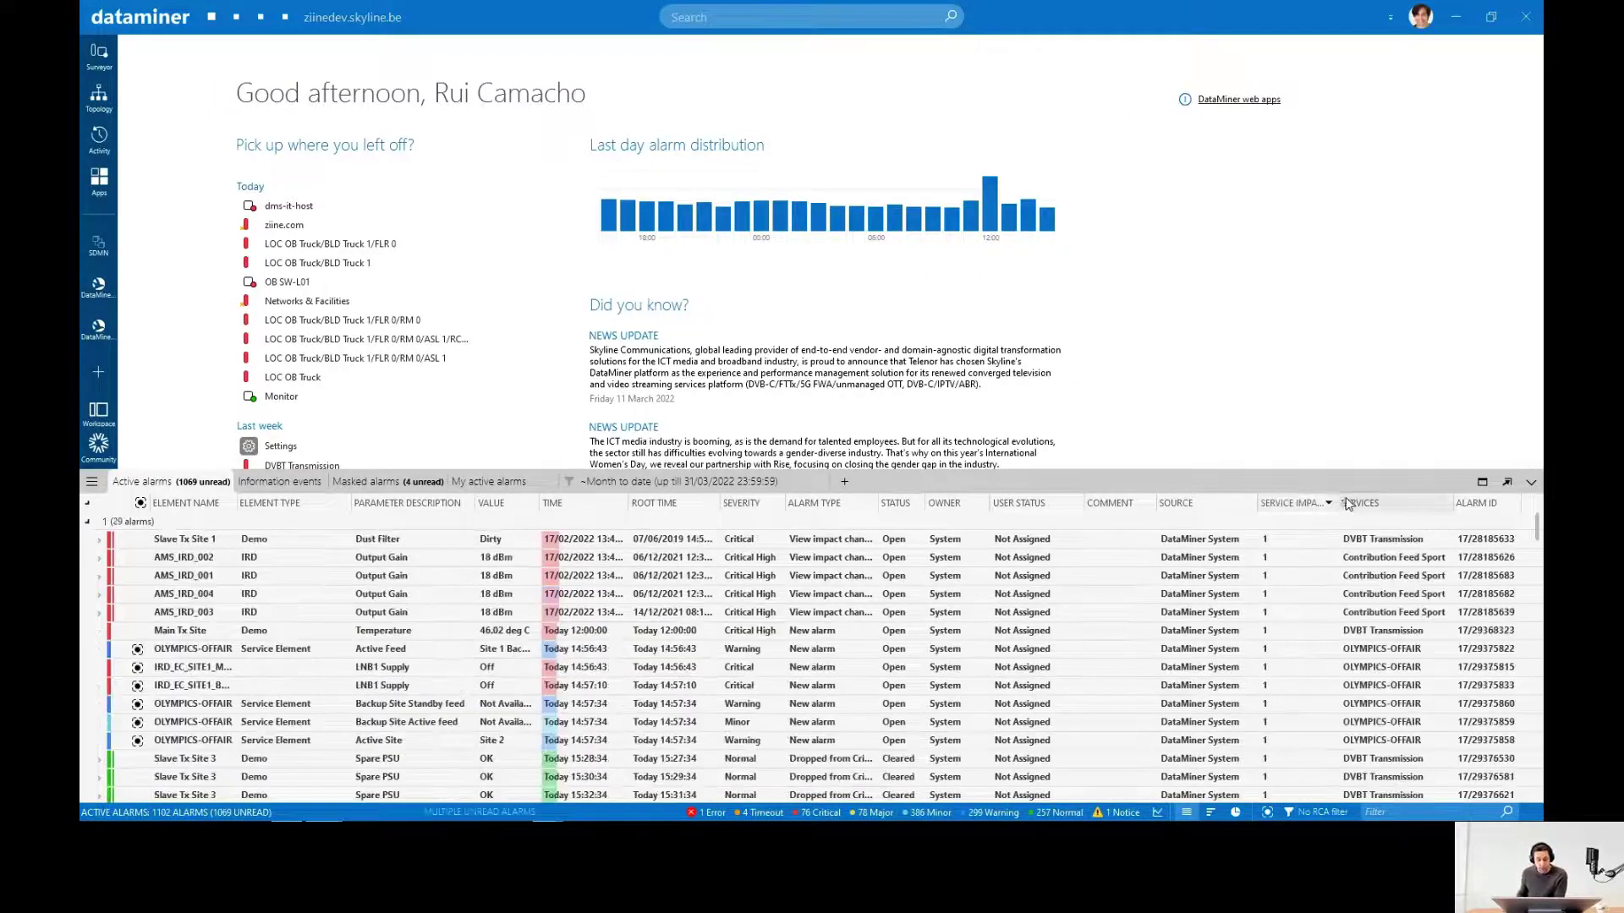
left_click_drag(1339, 503, 1314, 505)
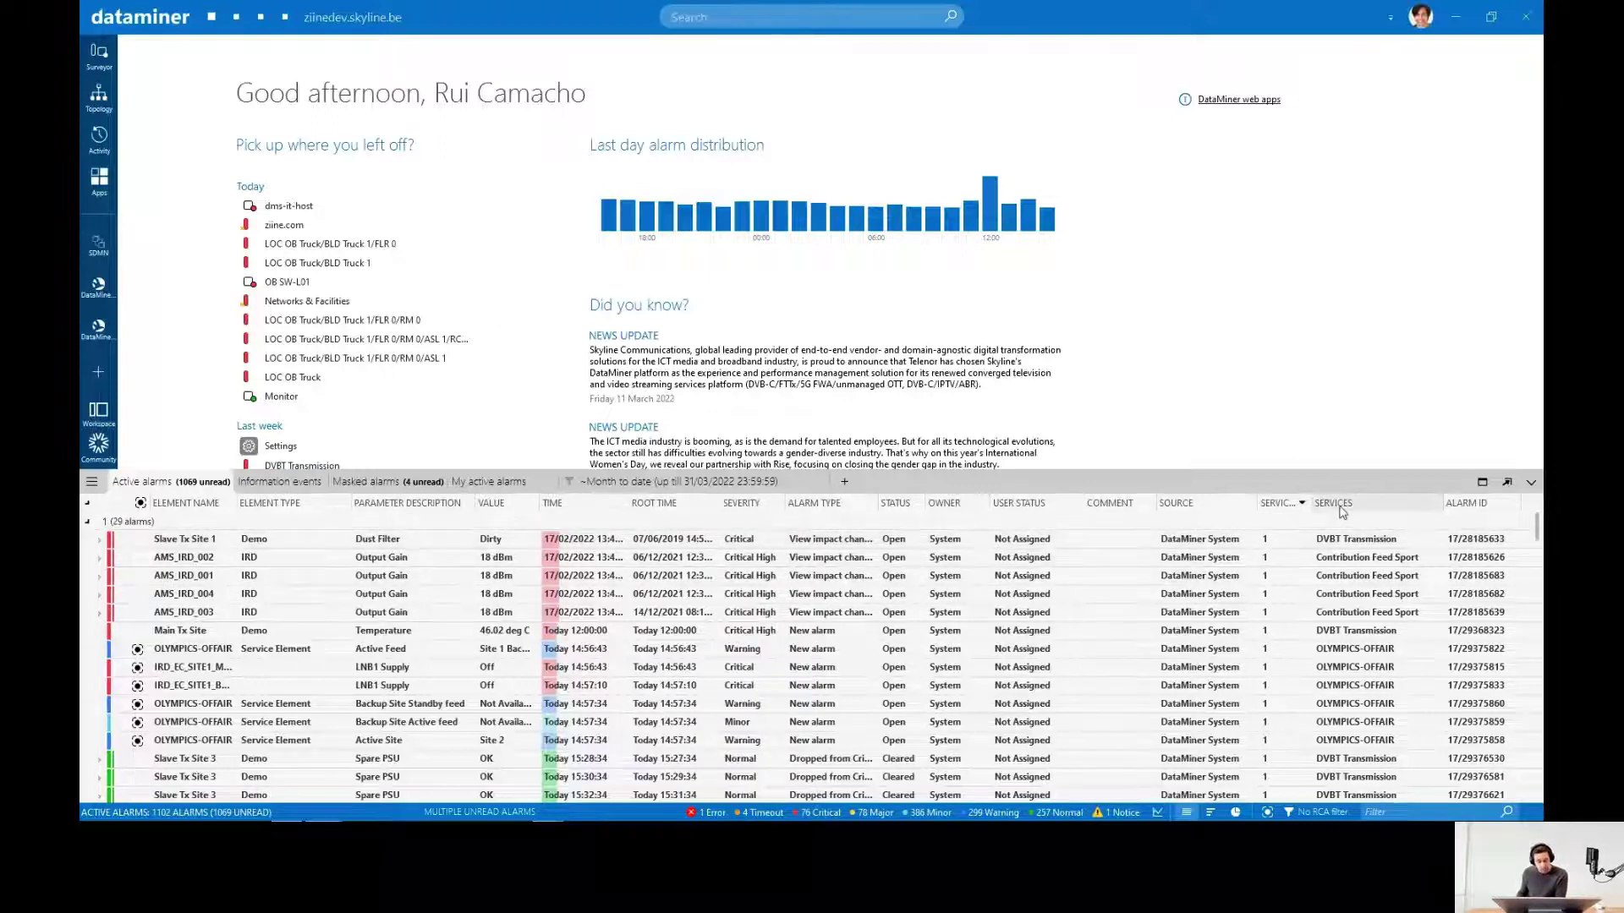
scroll(1340, 550, "down", 9)
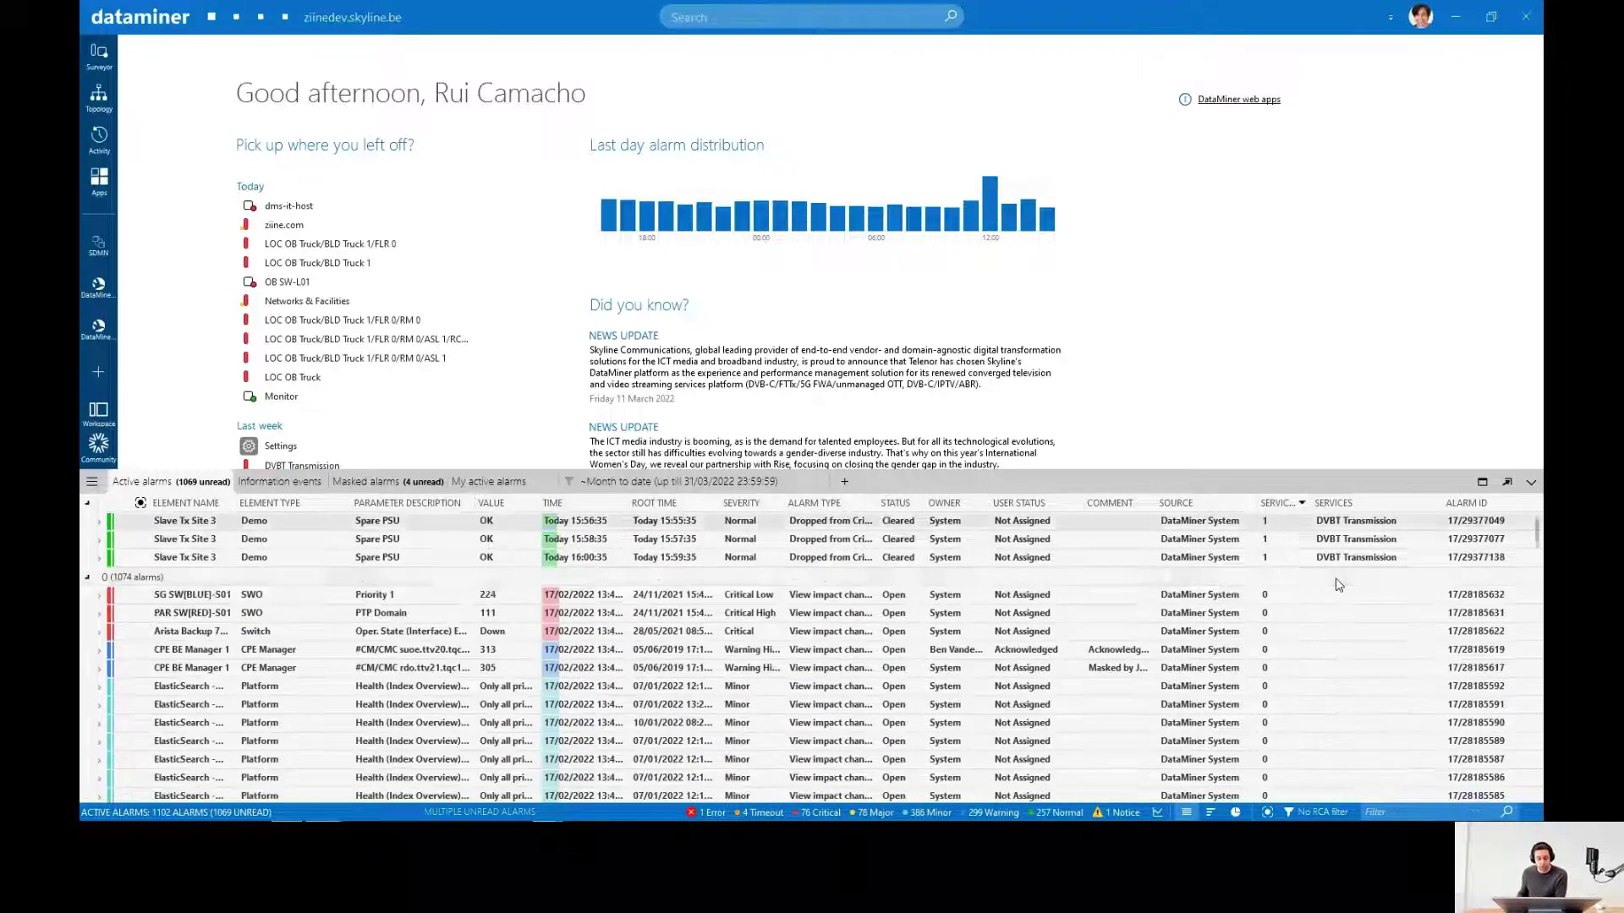
scroll(1339, 584, "up", 9)
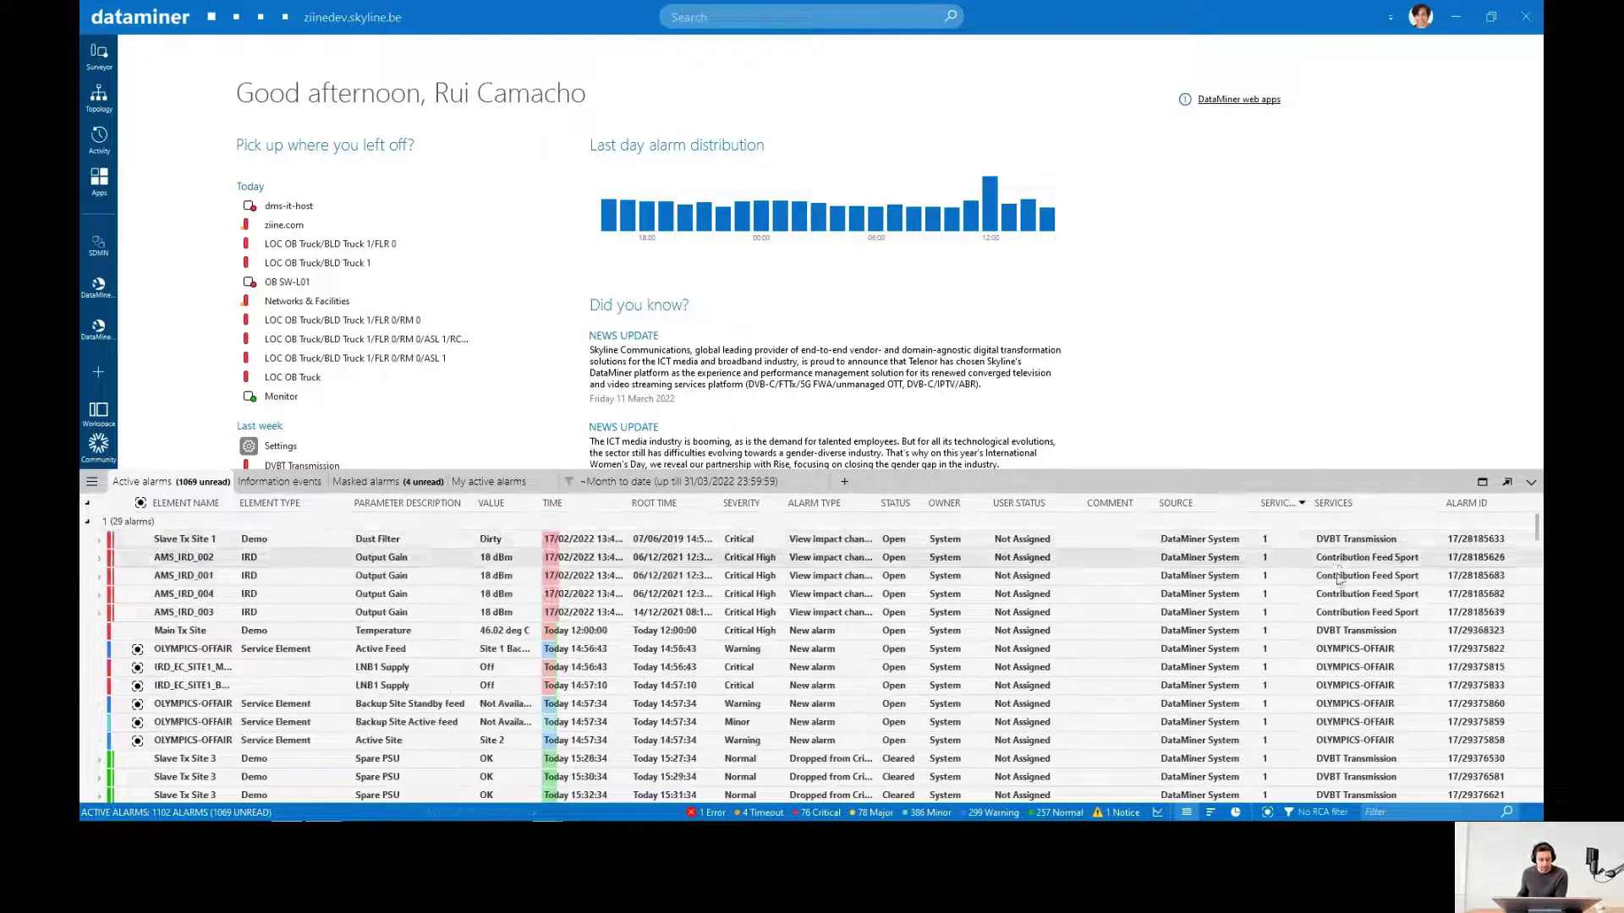